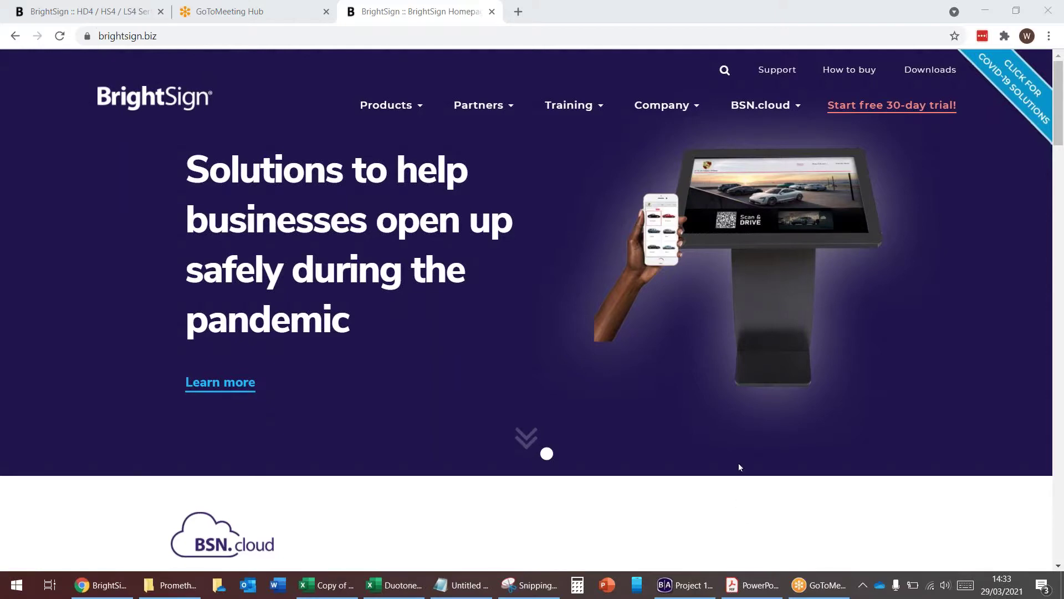
Go to the BrightSign downloads page for the HD4 / HS4 / LS4 series players.
left_click(929, 74)
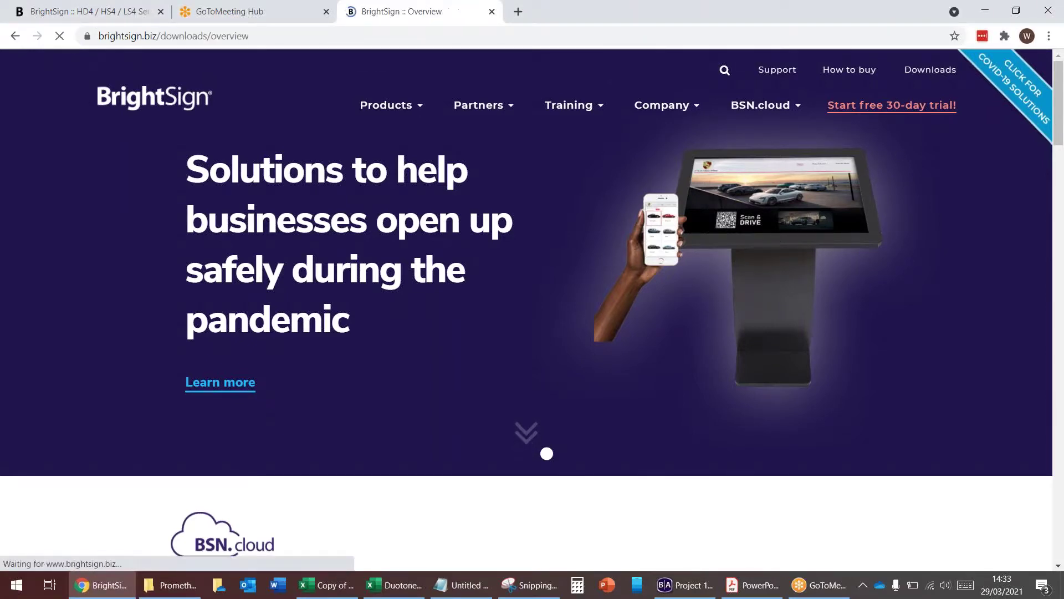
scroll(364, 194, "down", 1)
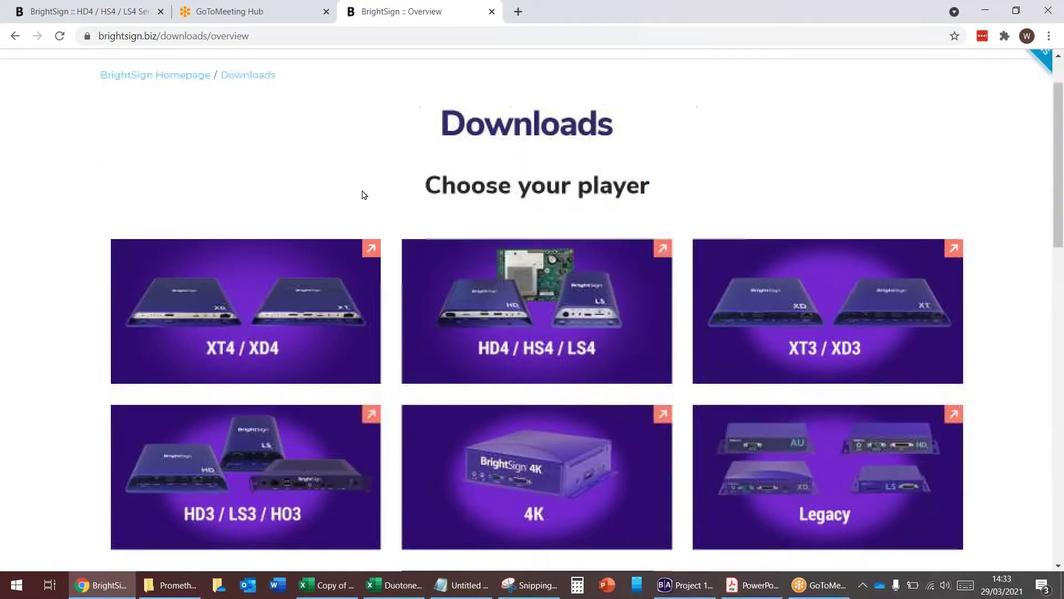
scroll(518, 113, "down", 2)
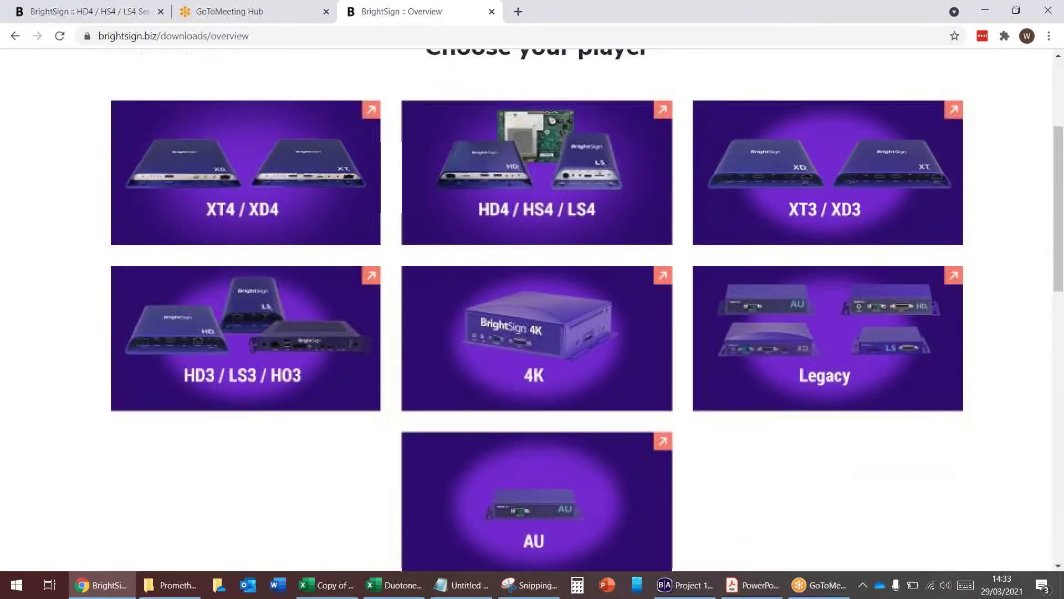
left_click(516, 191)
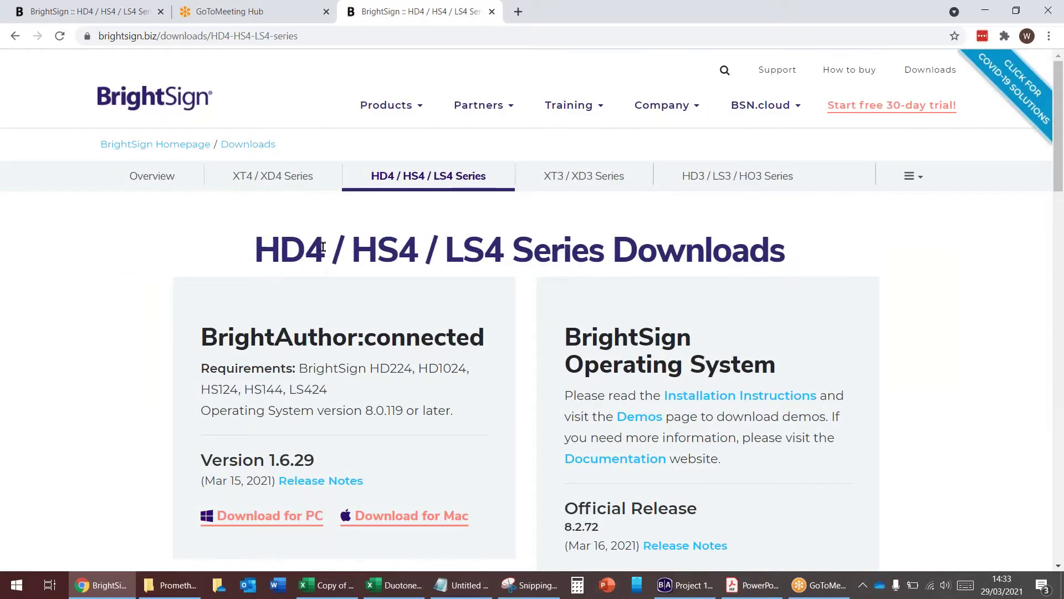
Review the requirements, then download the BrightAuthor 4.7.2.18 zip and open it.
scroll(134, 233, "down", 2)
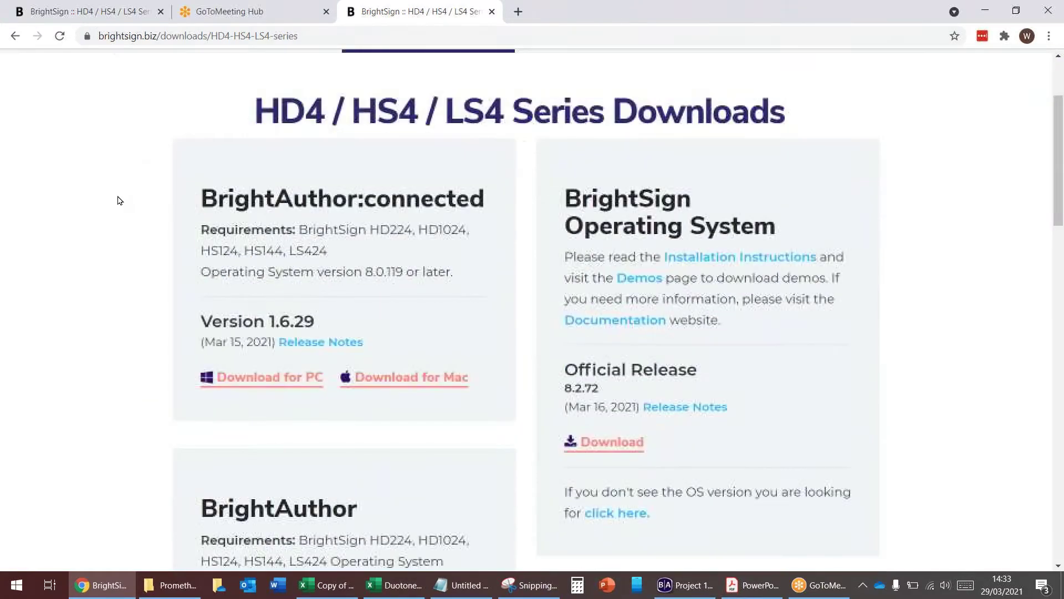
scroll(305, 305, "down", 3)
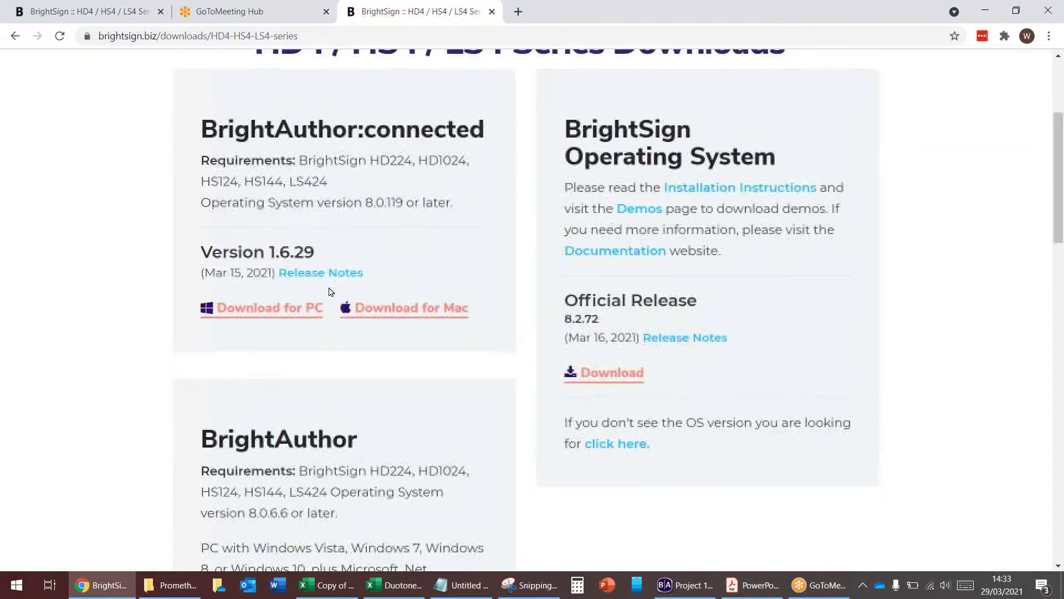
scroll(352, 279, "up", 2)
scroll(284, 363, "down", 3)
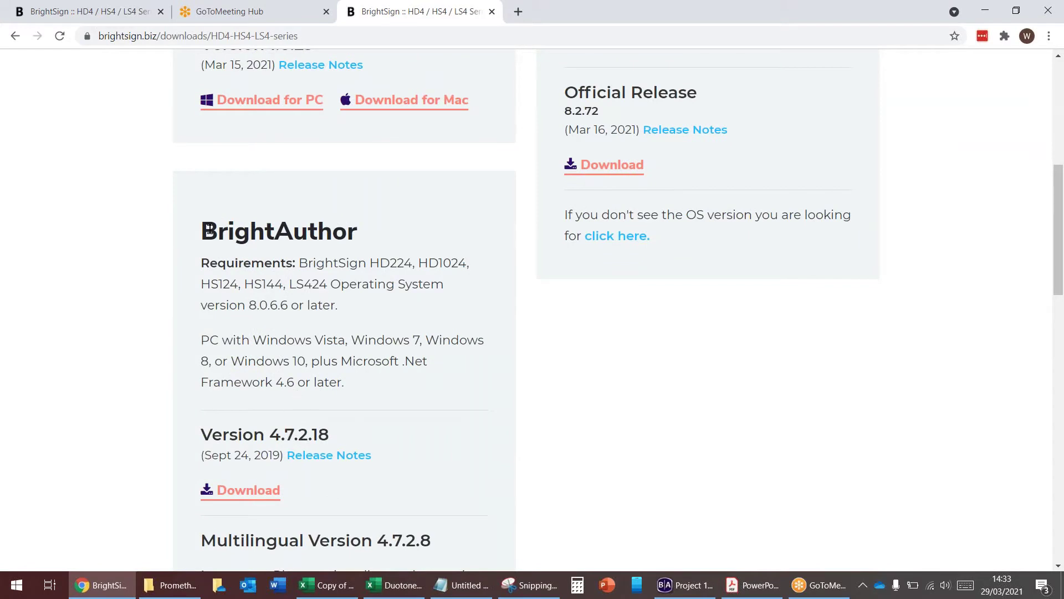
left_click_drag(209, 231, 349, 361)
left_click(456, 297)
scroll(461, 351, "up", 4)
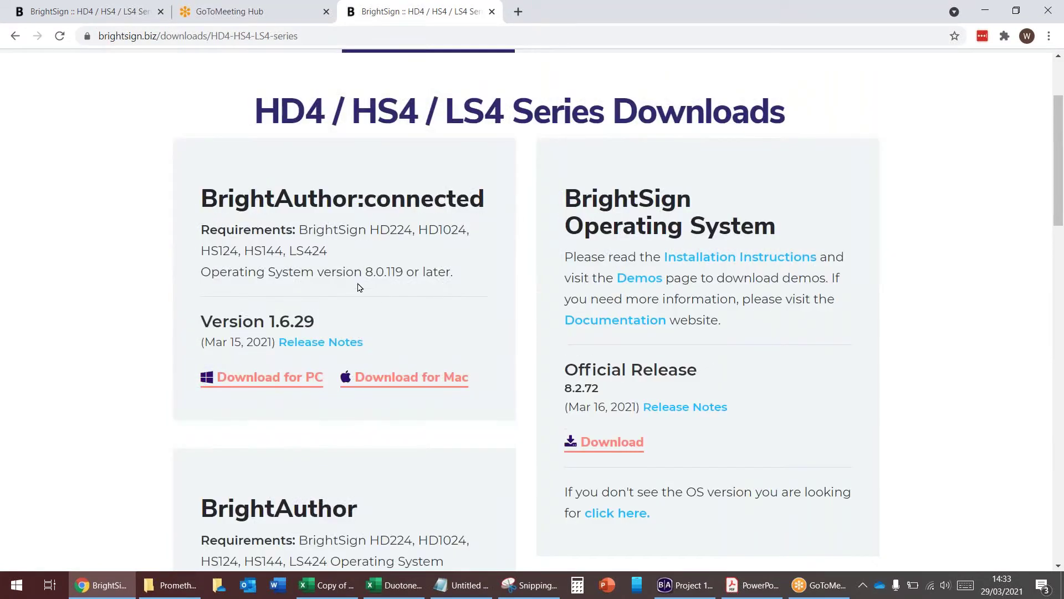
left_click_drag(205, 194, 518, 224)
left_click(477, 260)
scroll(331, 302, "down", 5)
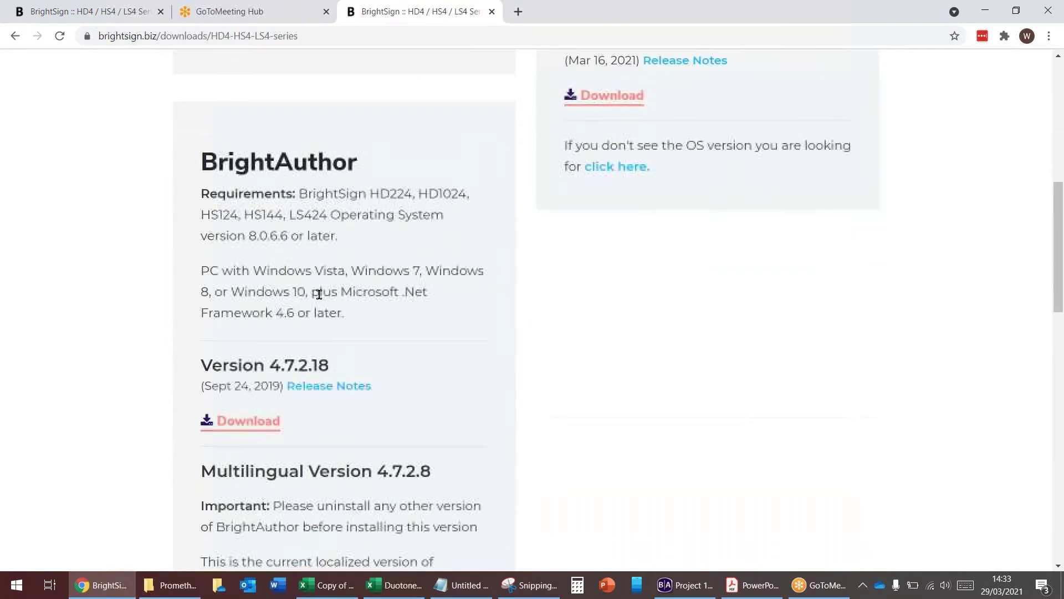
left_click(249, 426)
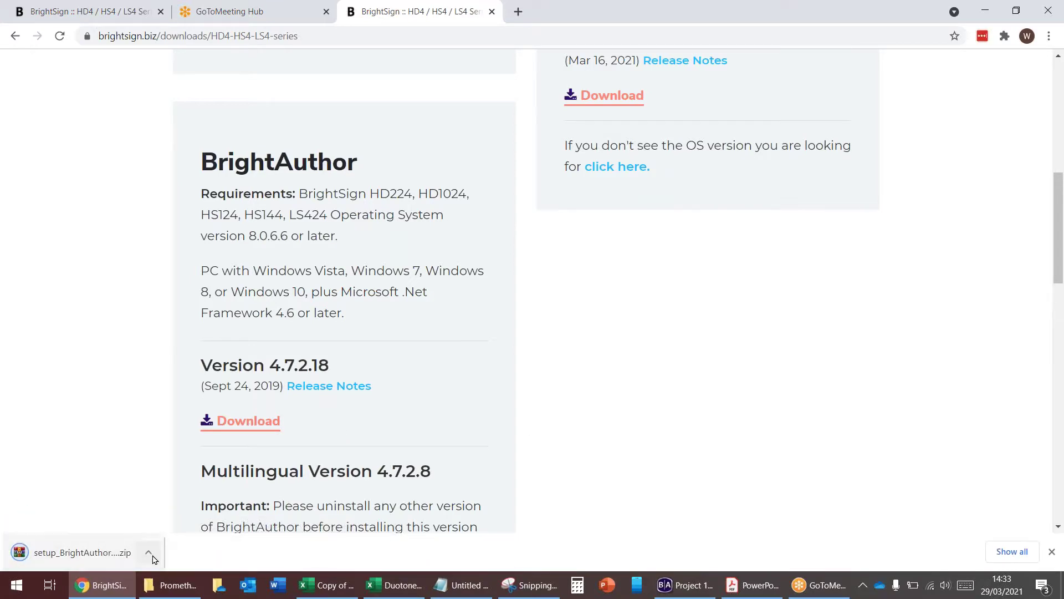
left_click(137, 552)
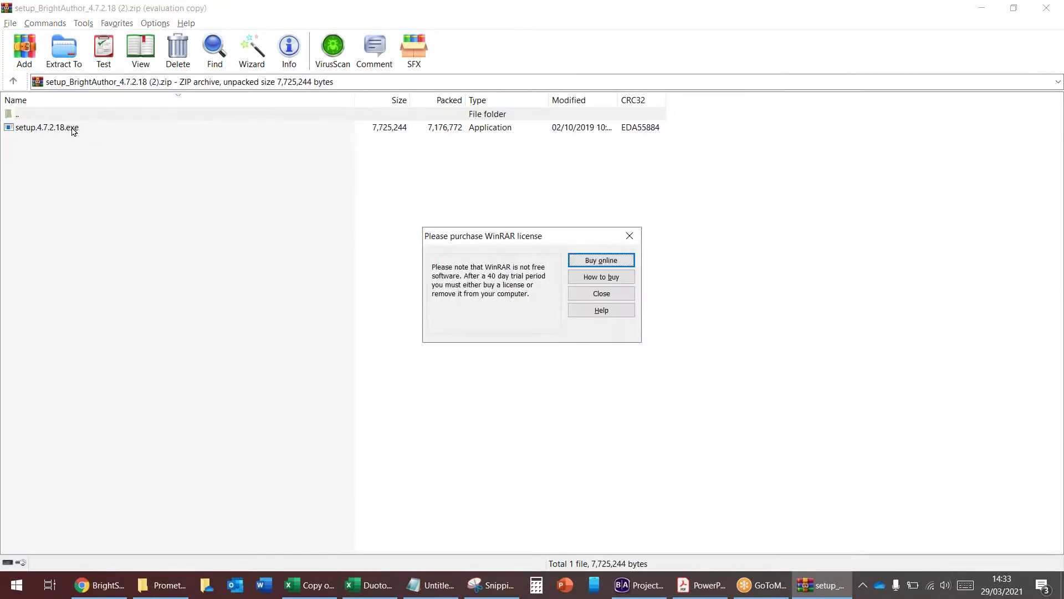
Close the WinRAR licence reminder and switch back to BrightAuthor's Project 1 window.
left_click(618, 293)
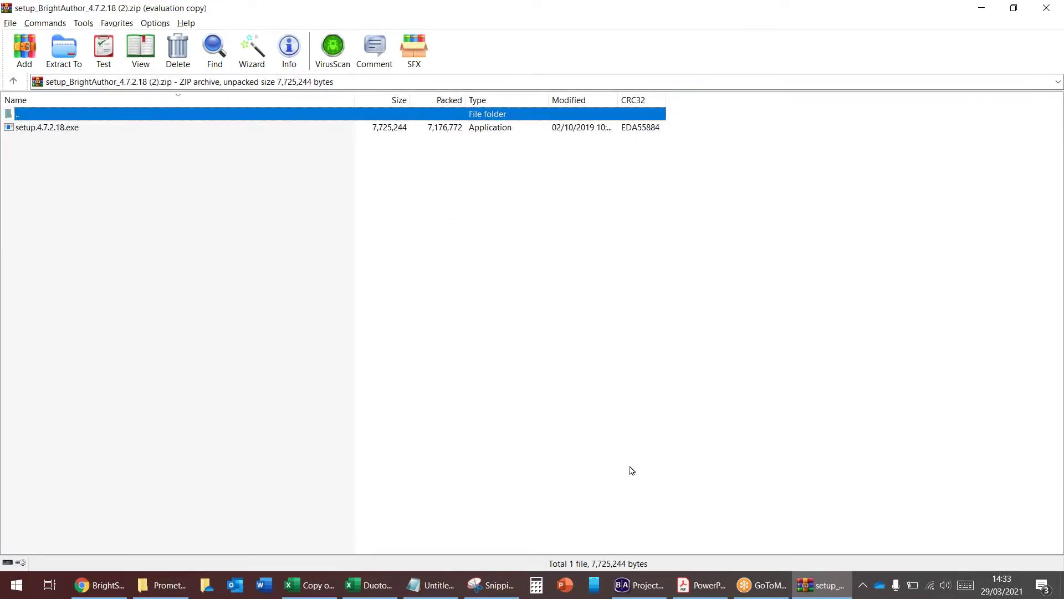
left_click(638, 587)
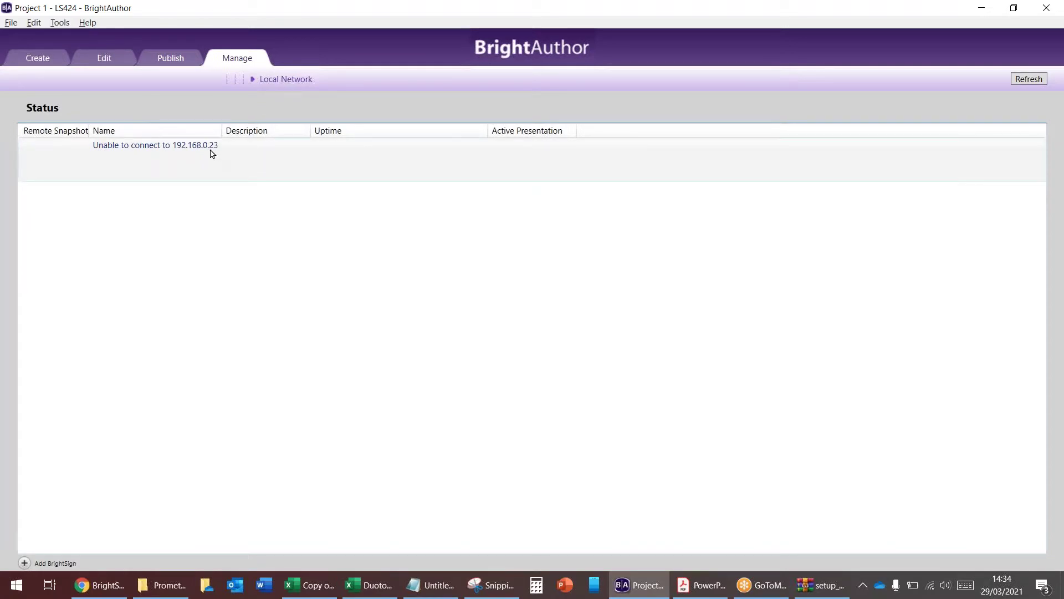
left_click(24, 563)
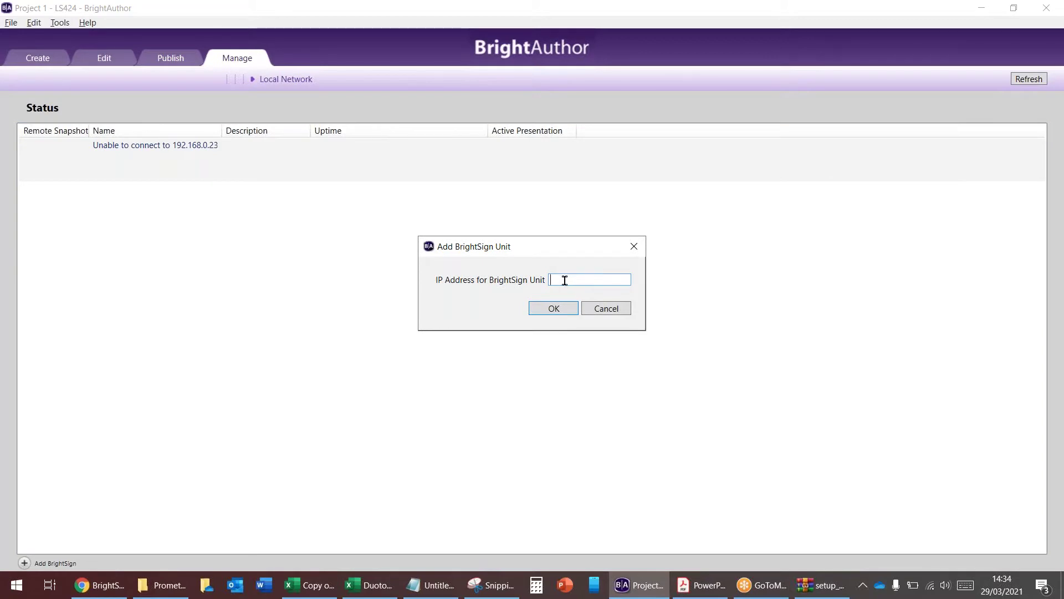
type("192")
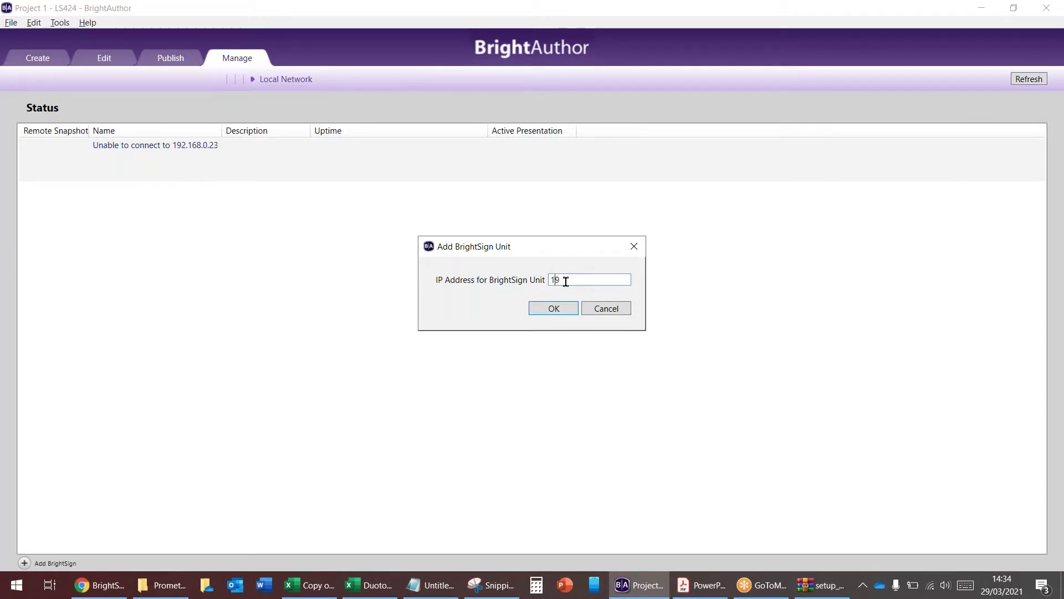
type(".168.0.230")
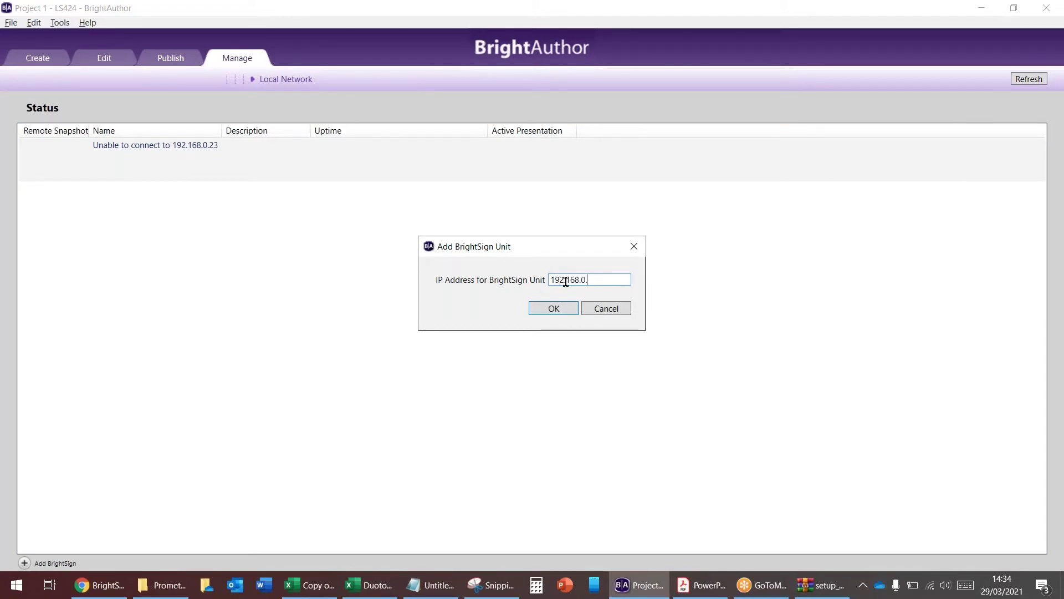
left_click(553, 311)
key("Return")
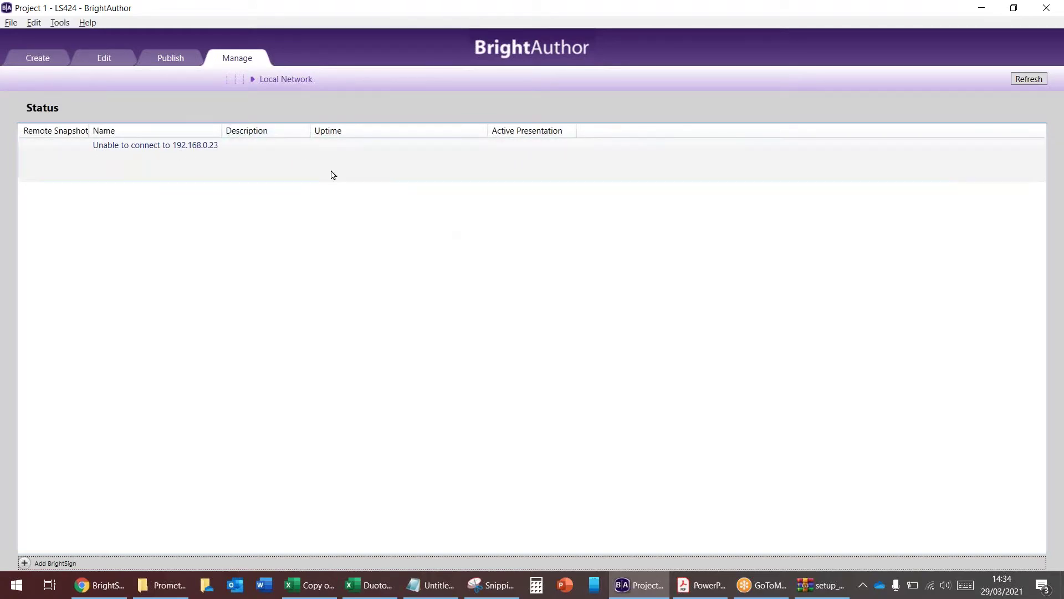
Create a new presentation named 'Test 1' without saving Project 1's changes.
left_click(10, 23)
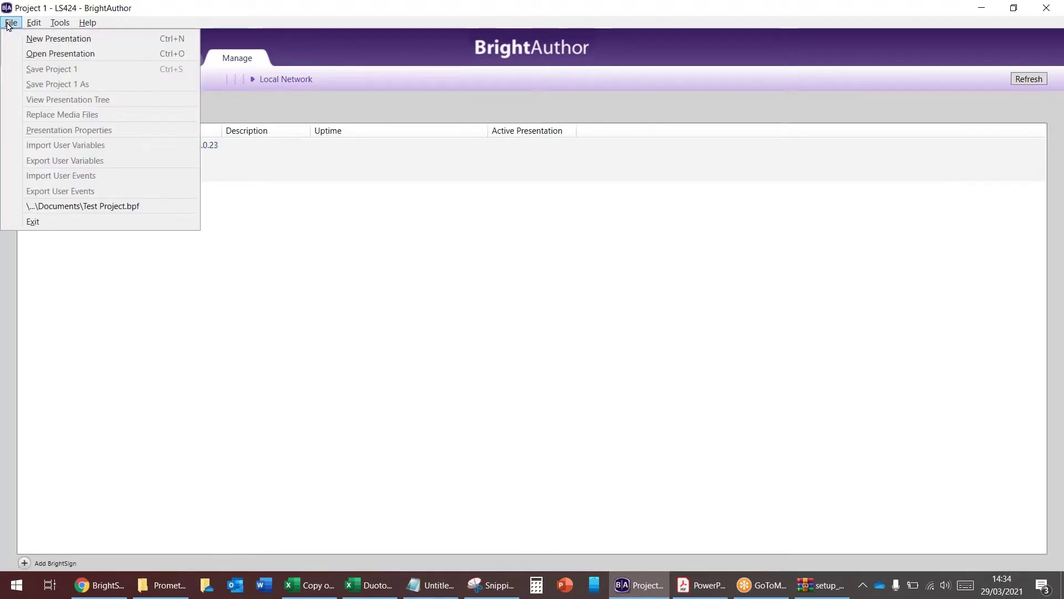
left_click(54, 39)
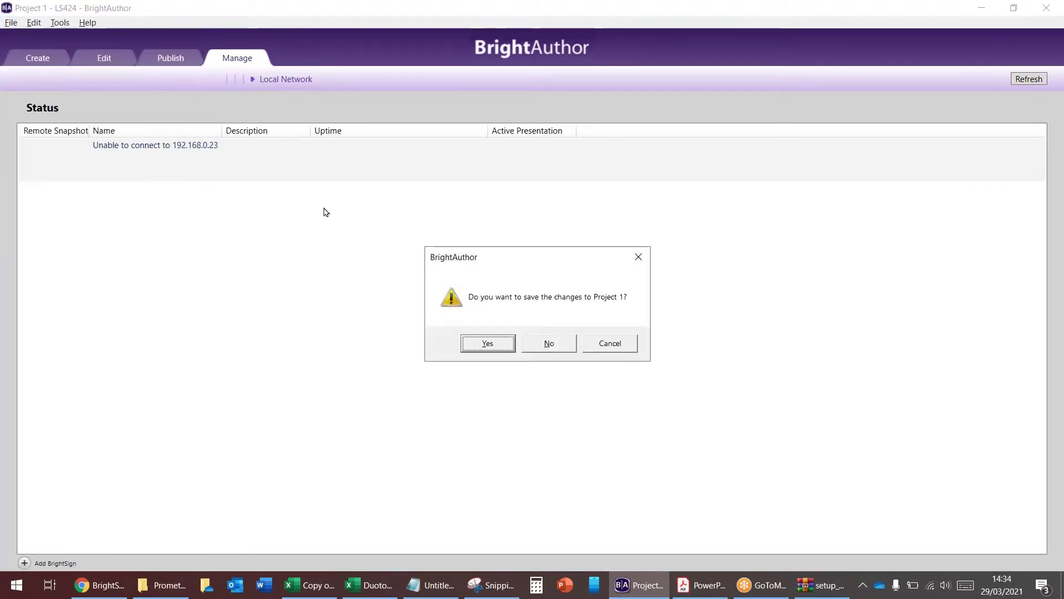
left_click(553, 346)
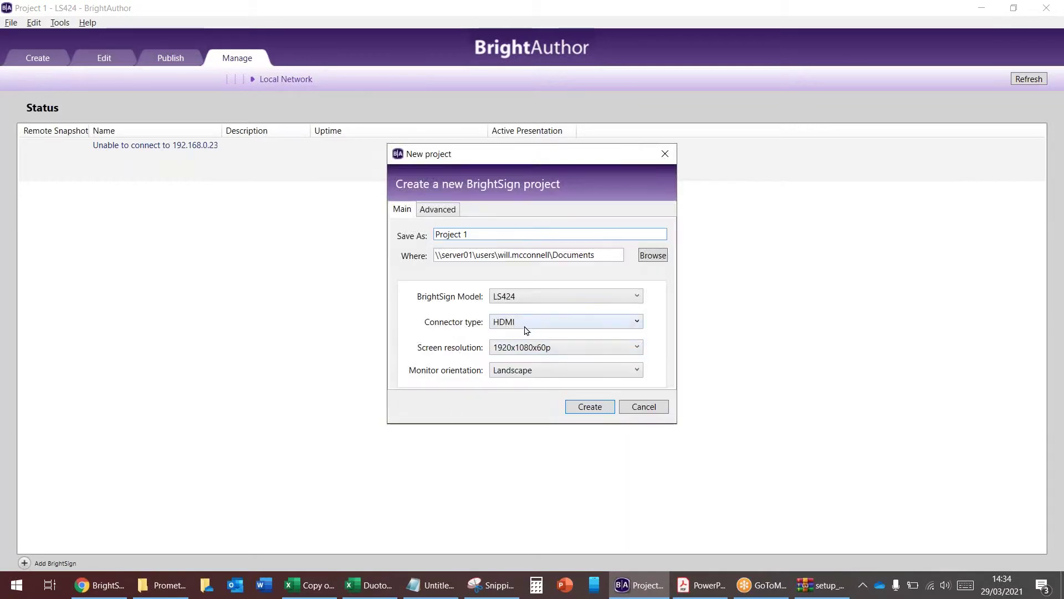
left_click_drag(474, 233, 435, 234)
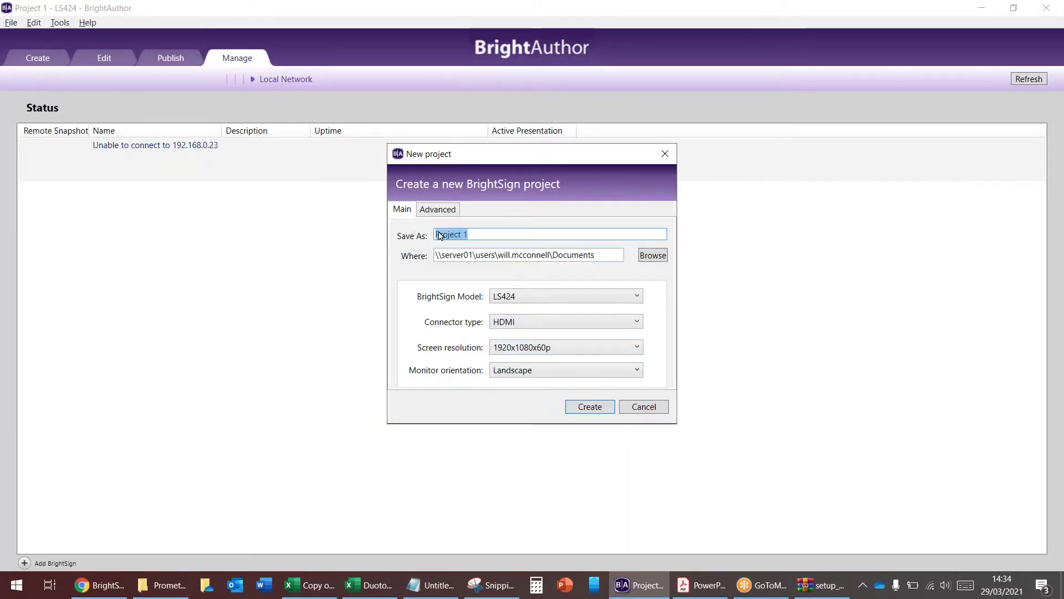
type("Test 1")
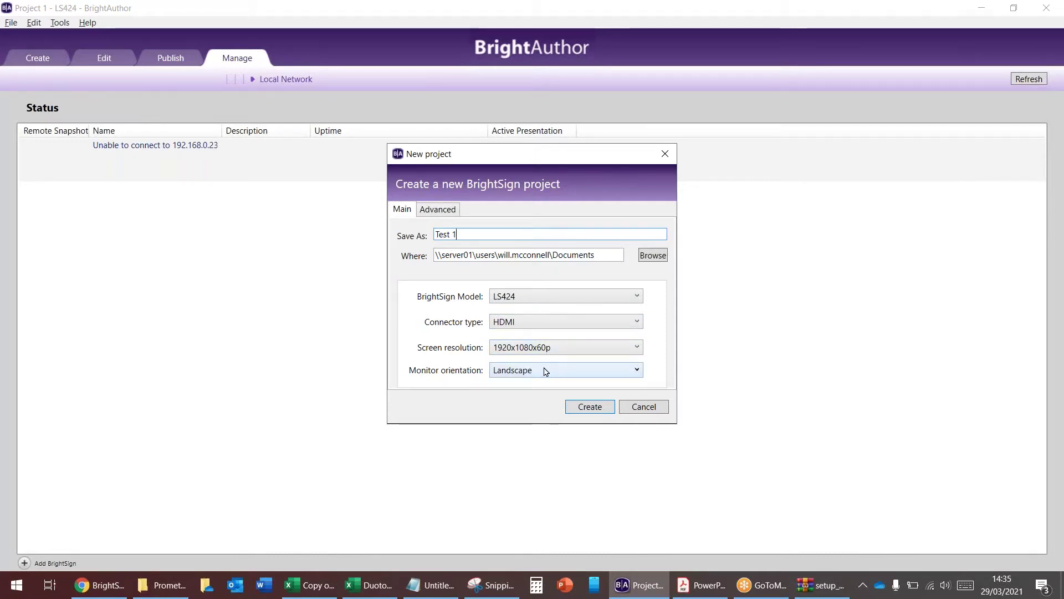
left_click(606, 408)
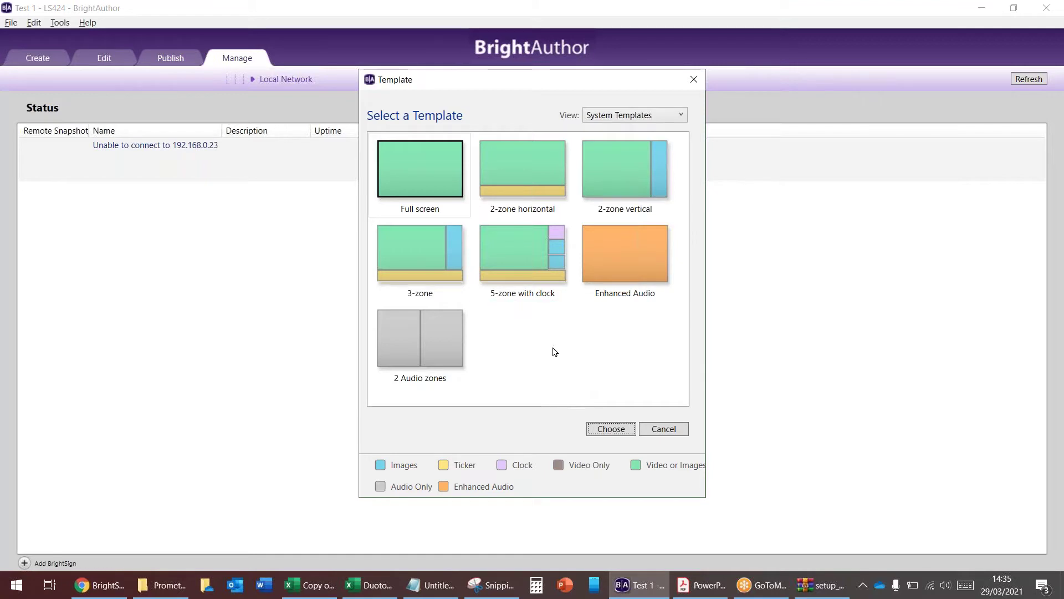
Apply the '5-zone with clock' template to the Test 1 presentation.
left_click(533, 275)
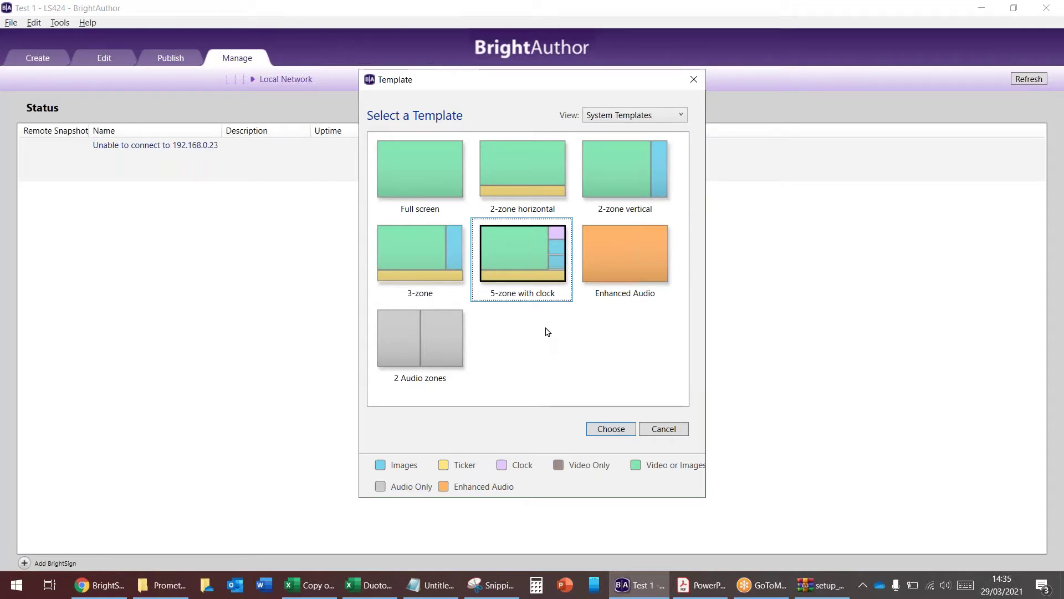
left_click(434, 179)
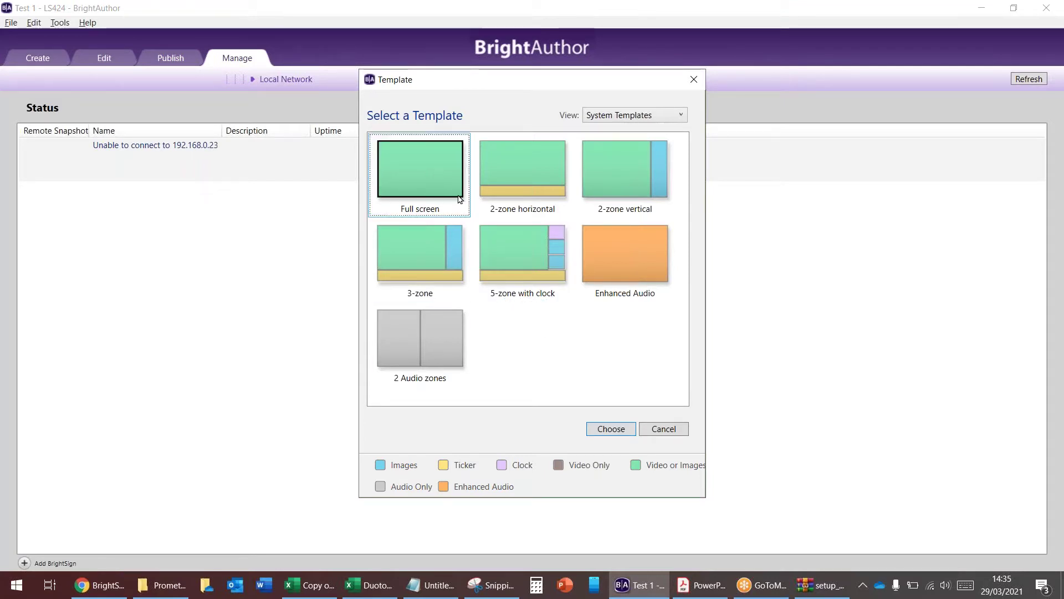
left_click(526, 269)
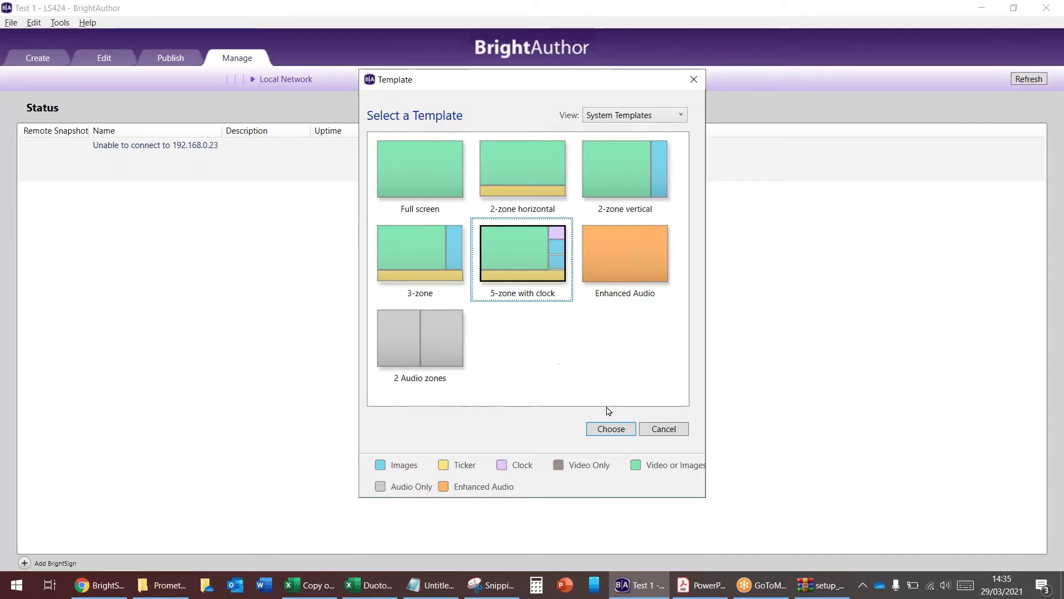
left_click(626, 432)
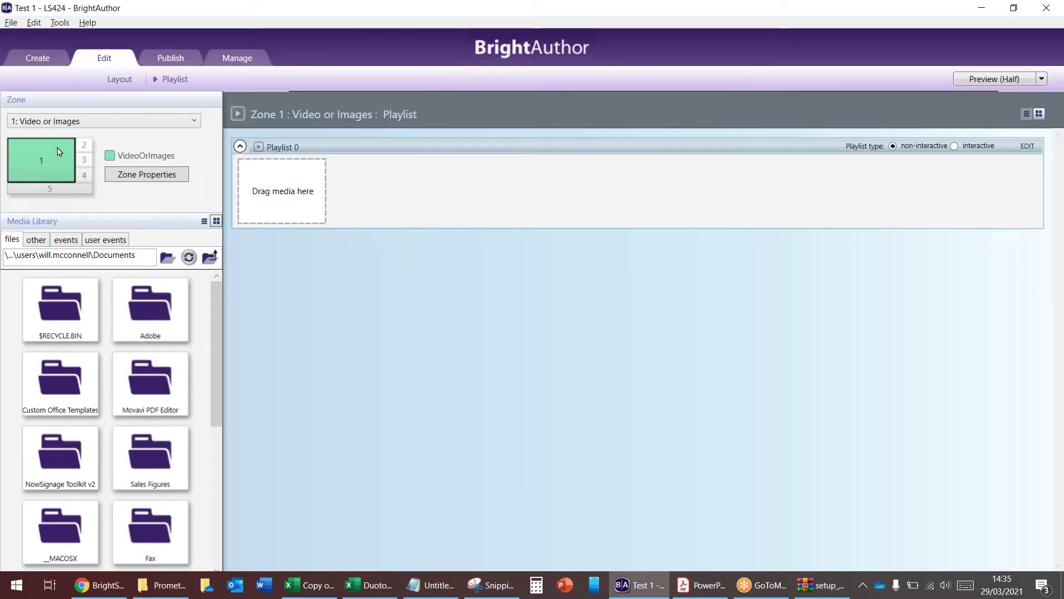
Preview the Clock, Images and Ticker zones, then return to Zone 1.
left_click(85, 145)
left_click(84, 159)
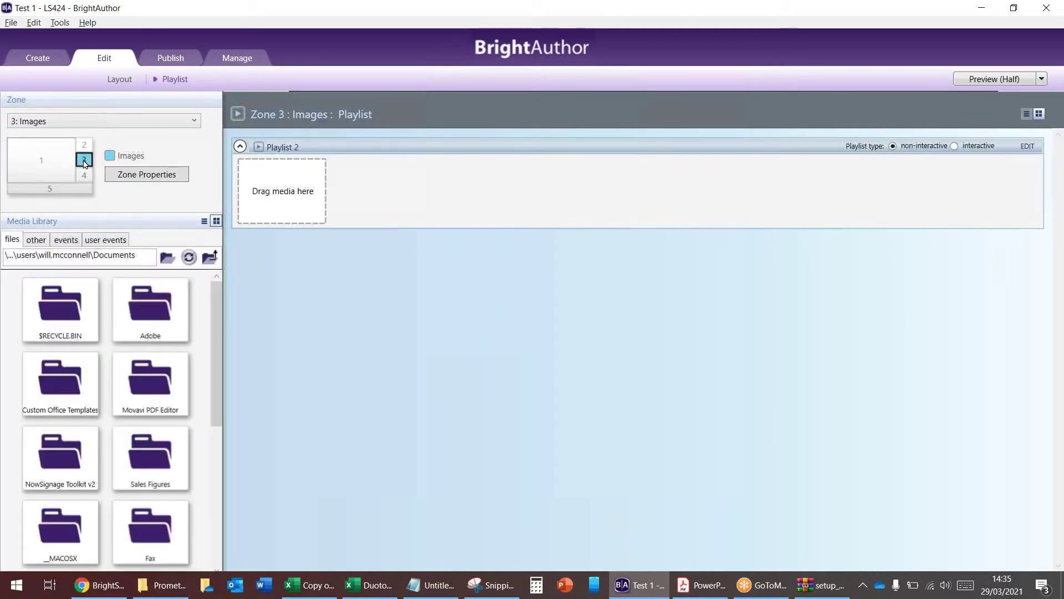
left_click(84, 175)
left_click(77, 189)
left_click(51, 178)
left_click(84, 146)
left_click(85, 160)
left_click(84, 175)
left_click(61, 176)
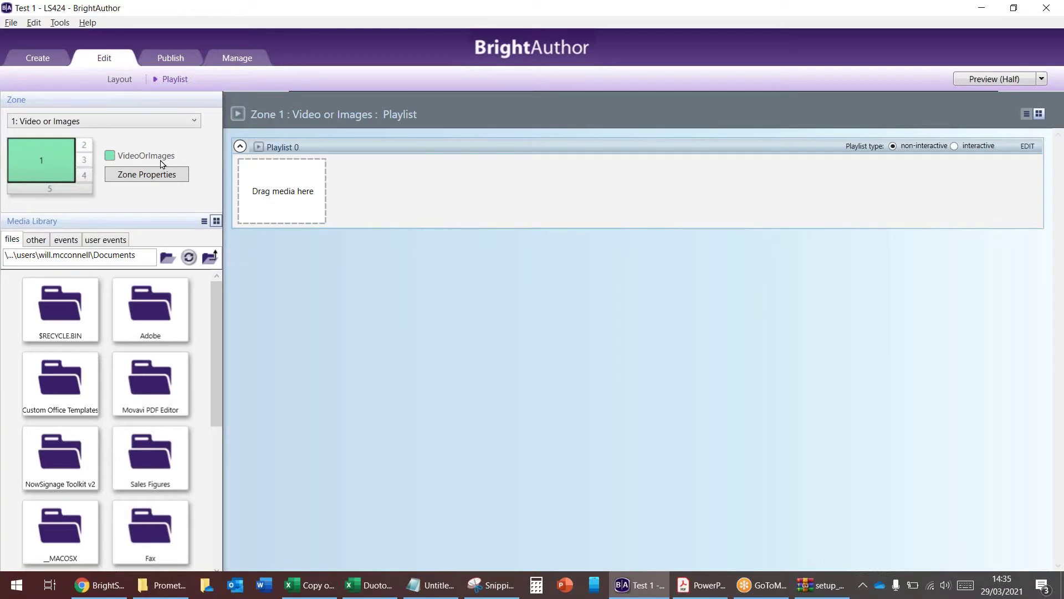
Check zones 2 to 5 again, then bring up Zone 1's Zone Properties.
left_click(88, 149)
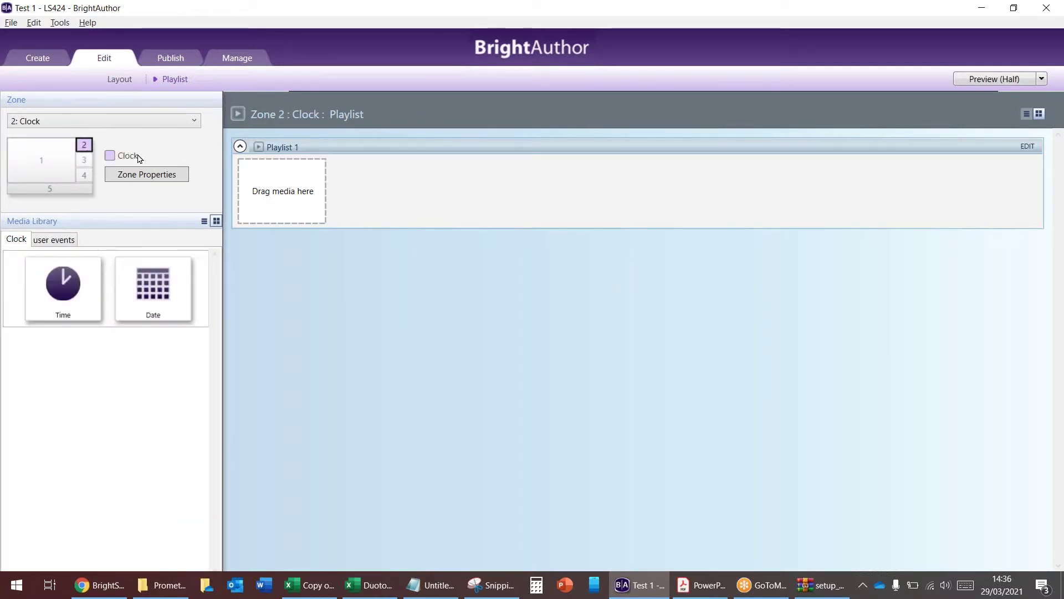
left_click(81, 162)
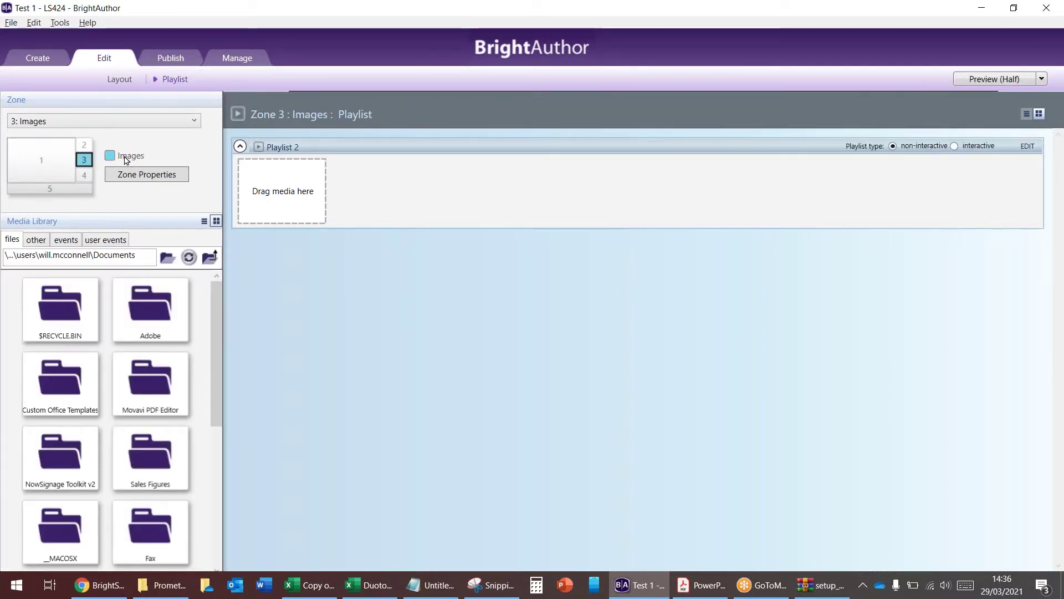
left_click(85, 175)
left_click(69, 189)
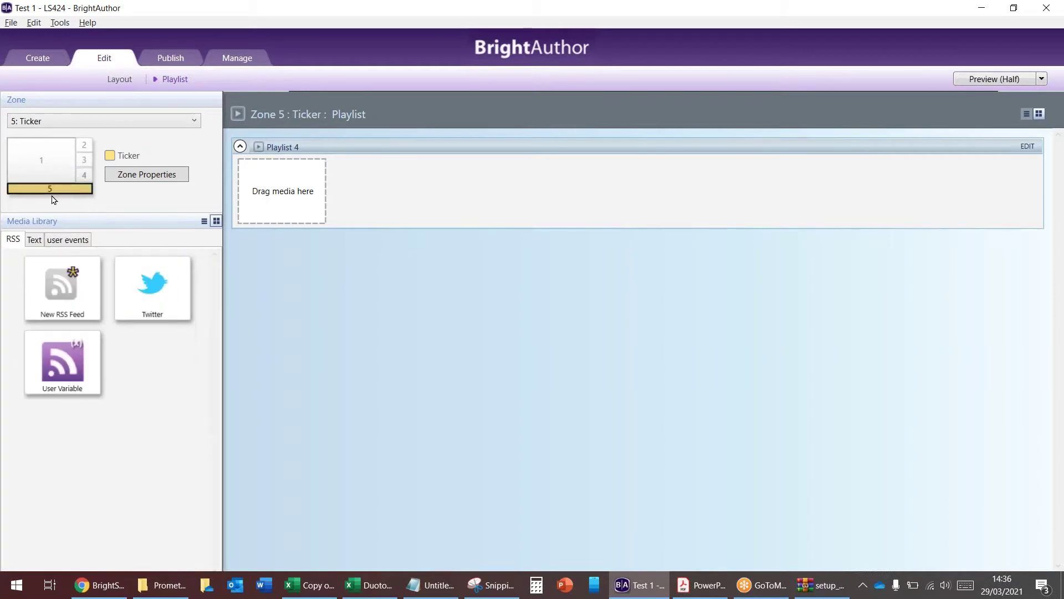
left_click(54, 176)
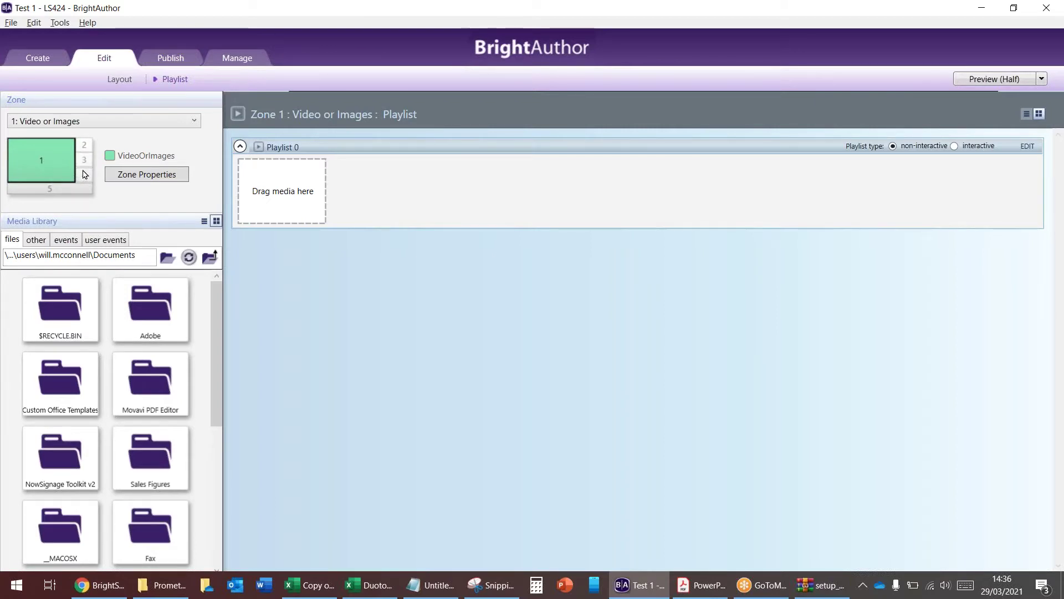
left_click(84, 176)
left_click(60, 172)
left_click(123, 176)
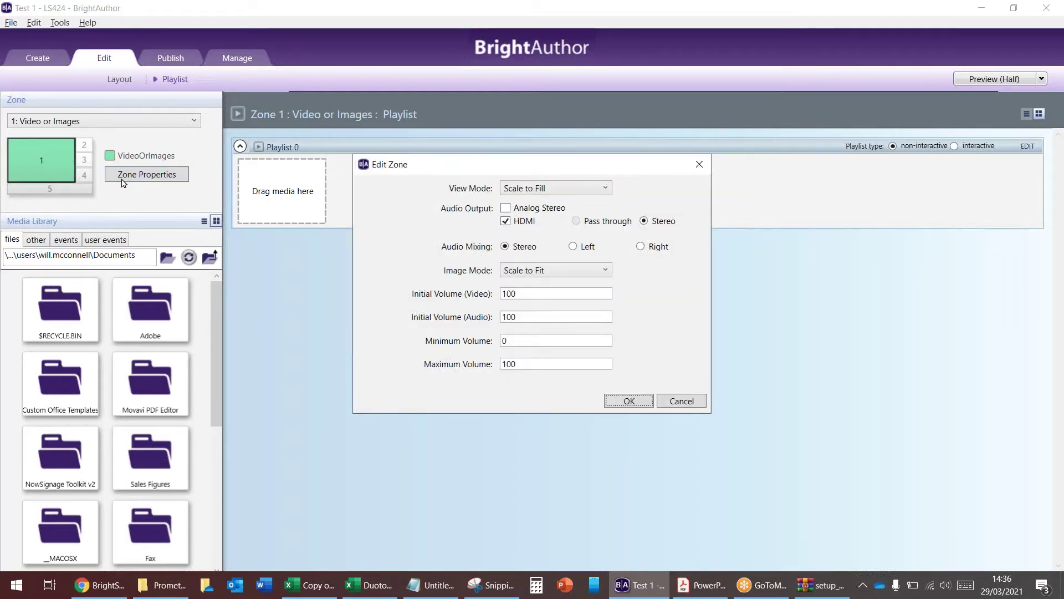
Set Zone 1's initial video and audio volumes to 0, keeping Scale to Fit image mode.
left_click(607, 270)
left_click(608, 273)
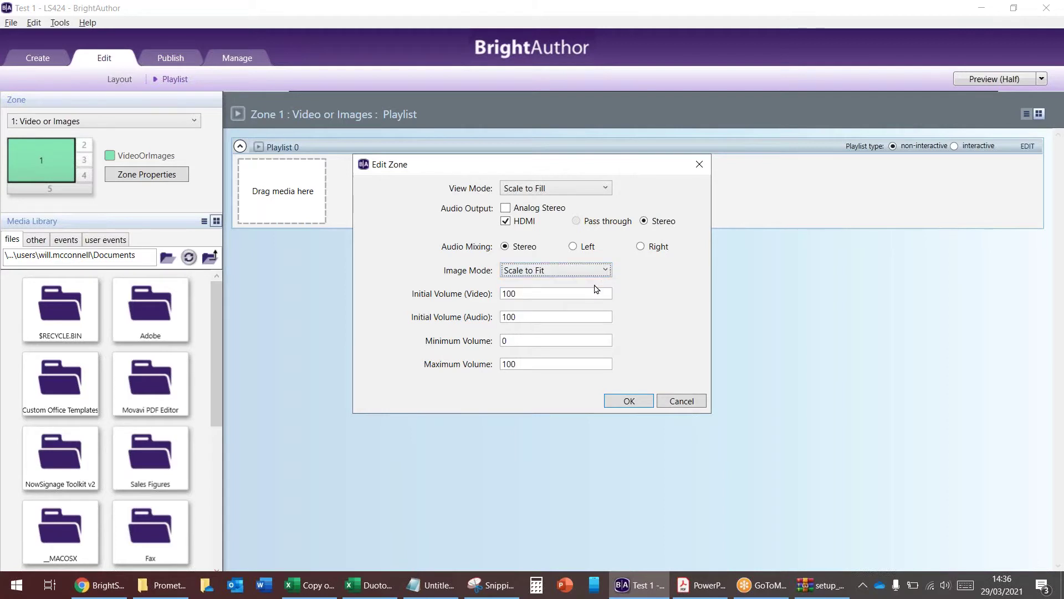
double_click(514, 294)
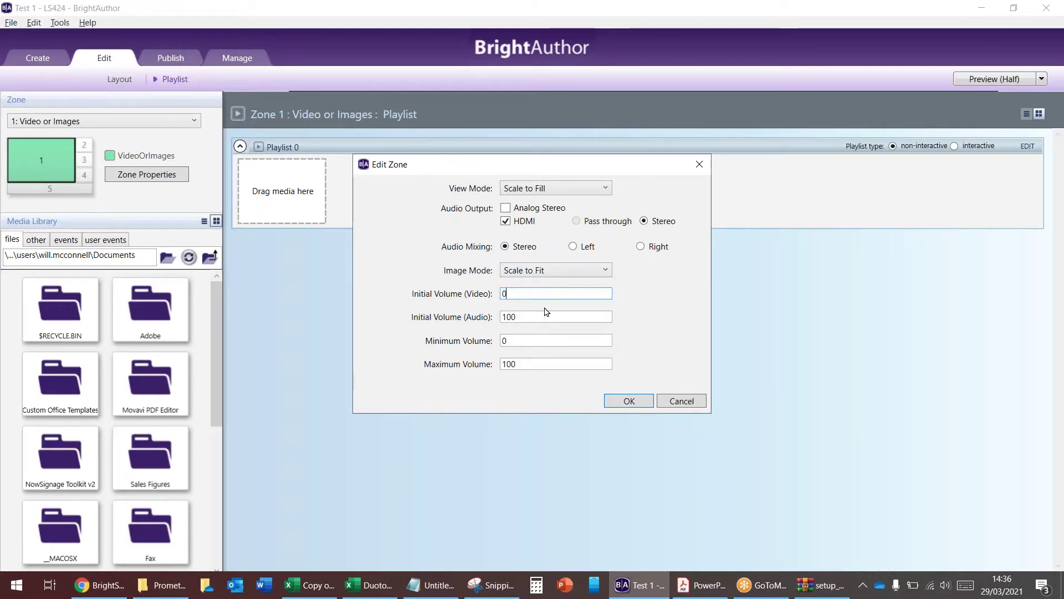
double_click(528, 315)
type("0")
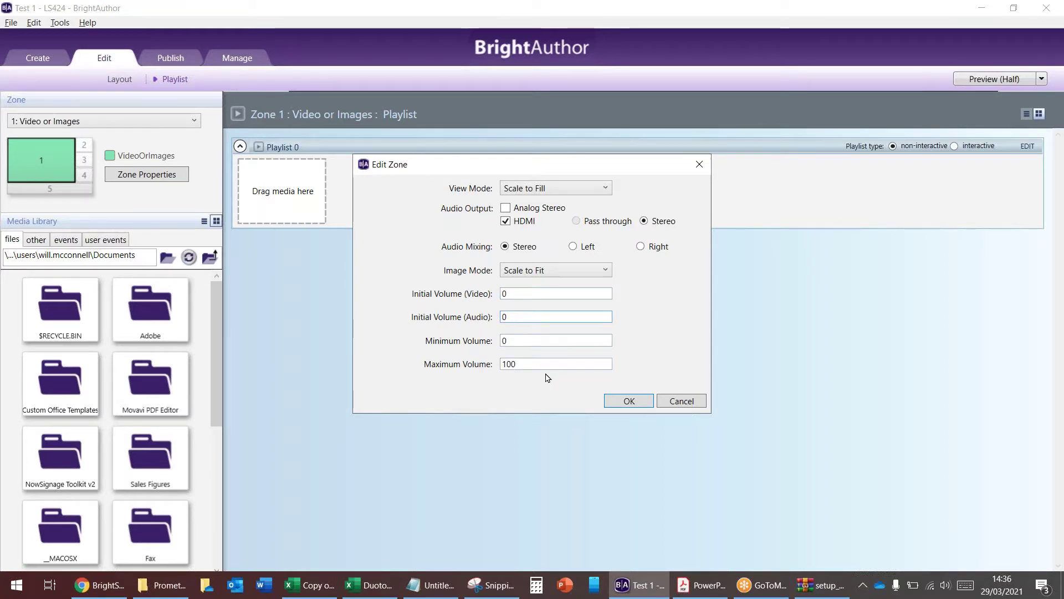
left_click(632, 401)
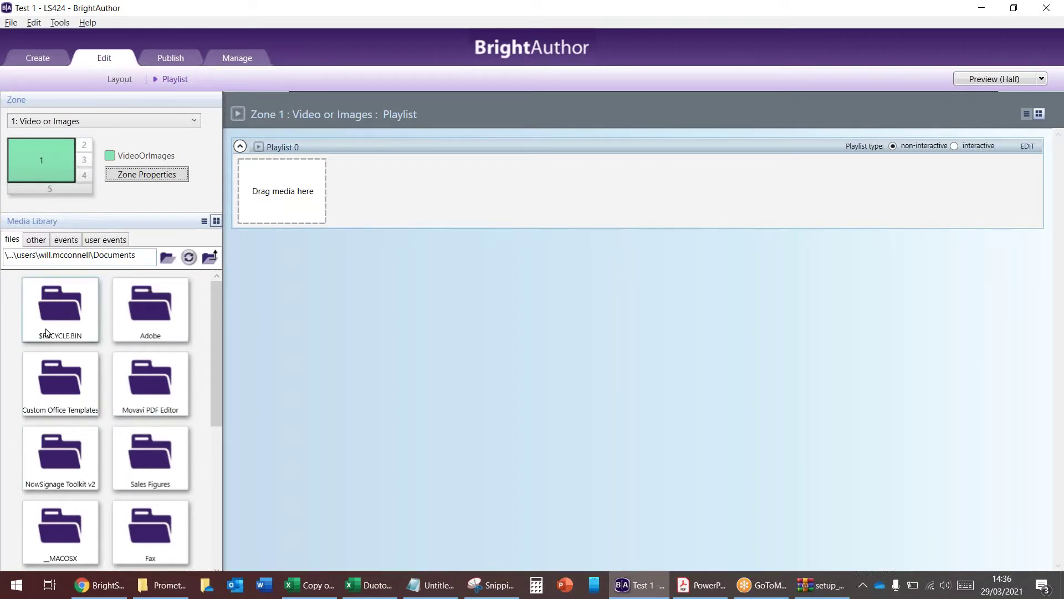
Point the media library at the Z:\Marketing\Videos folder.
left_click(167, 260)
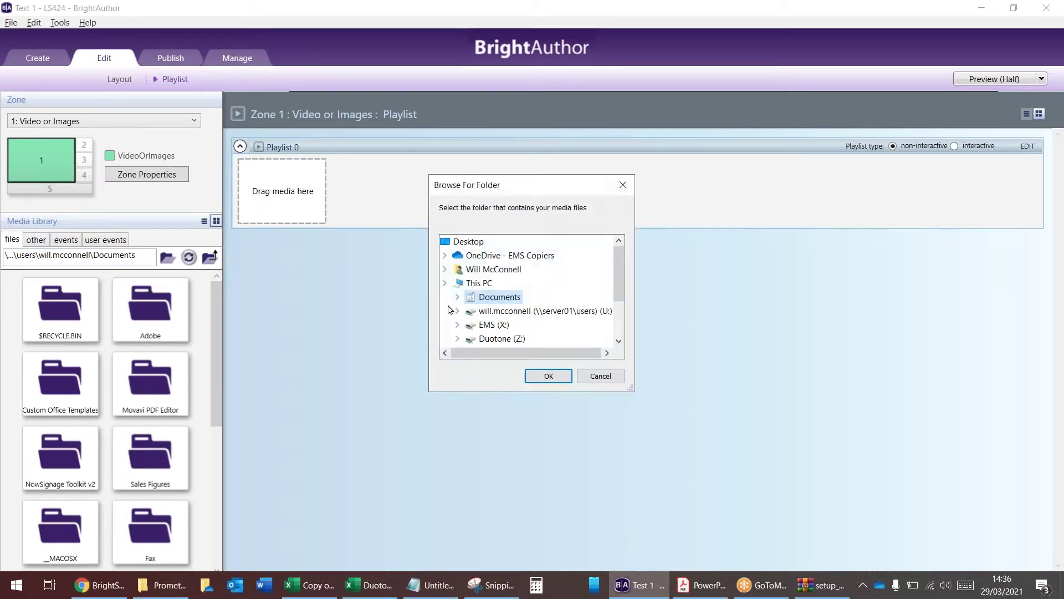
left_click_drag(618, 261, 618, 289)
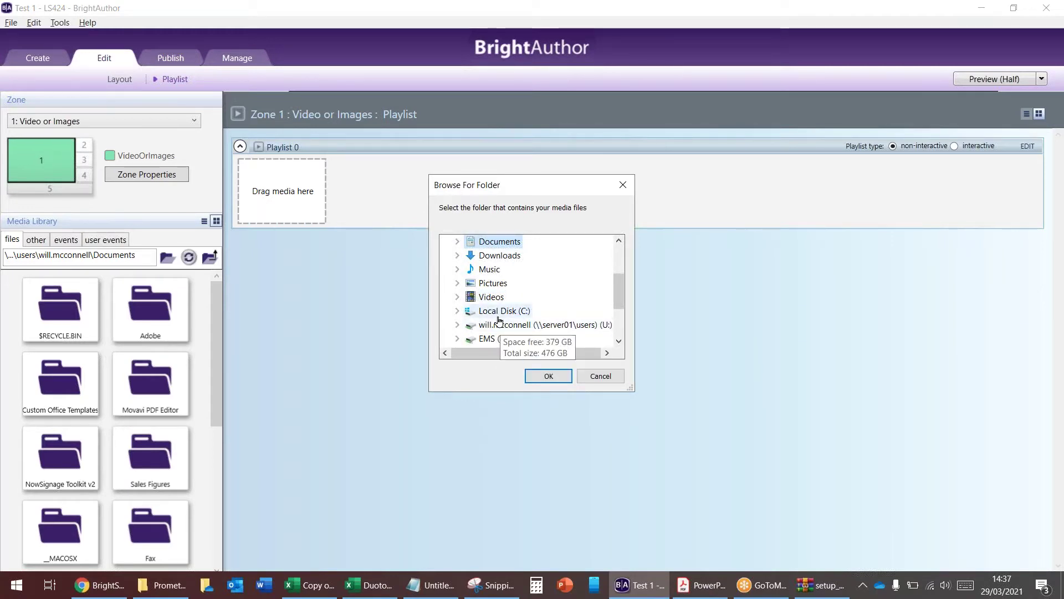
left_click(528, 327)
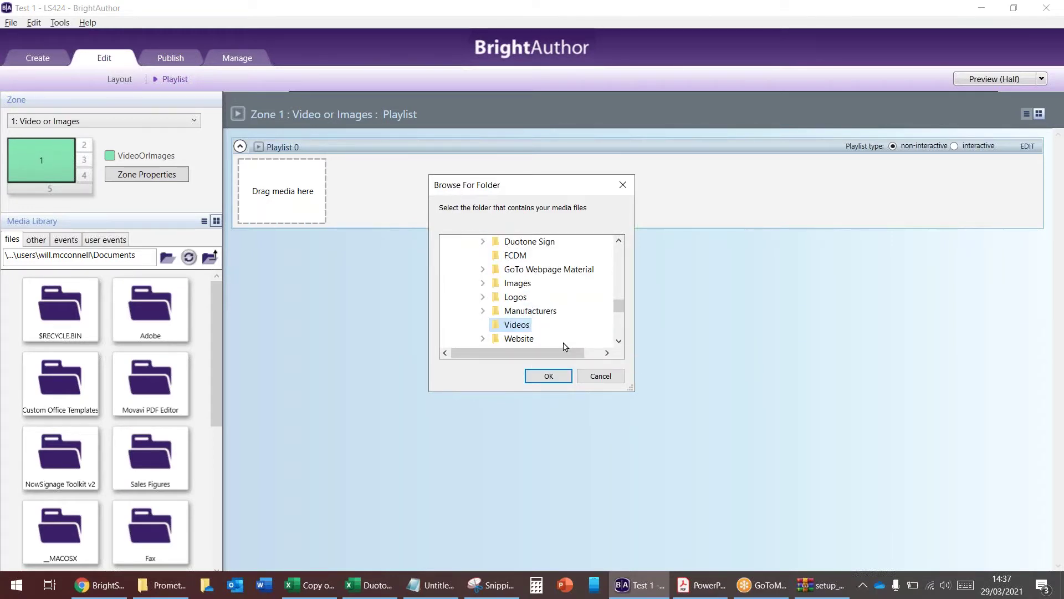
left_click(549, 377)
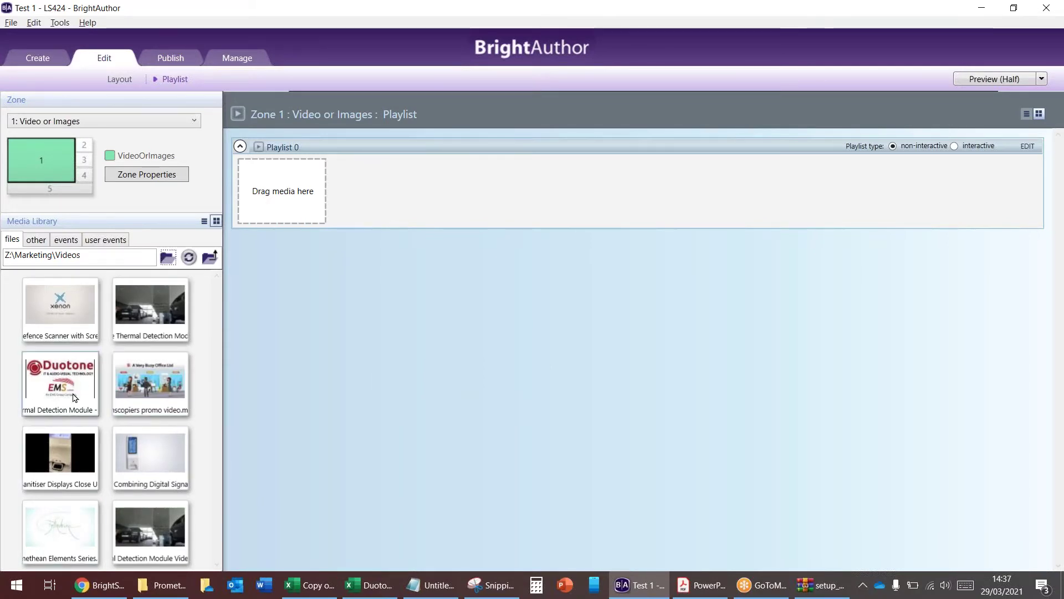
Add the Duotone, thermal detection and copiers promo videos to Zone 1's playlist.
left_click_drag(58, 383, 303, 201)
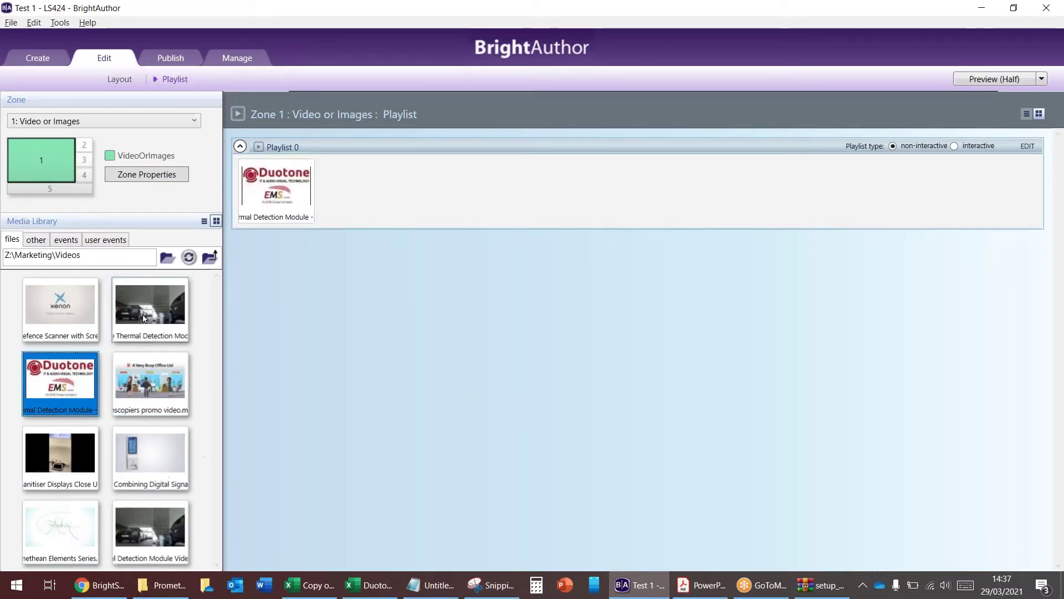
left_click_drag(146, 313, 343, 192)
left_click_drag(182, 377, 449, 260)
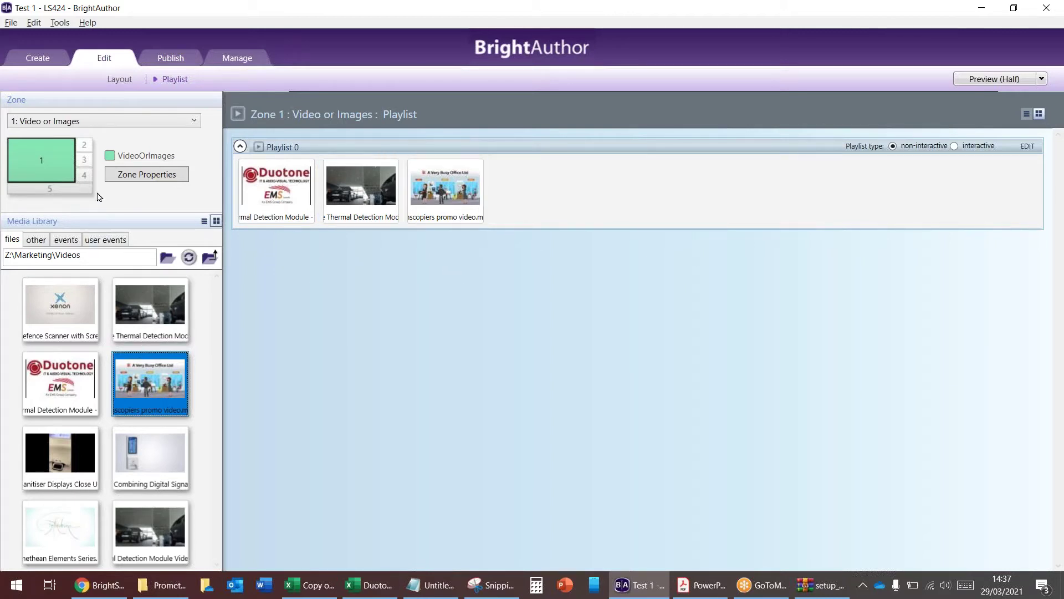
left_click(86, 148)
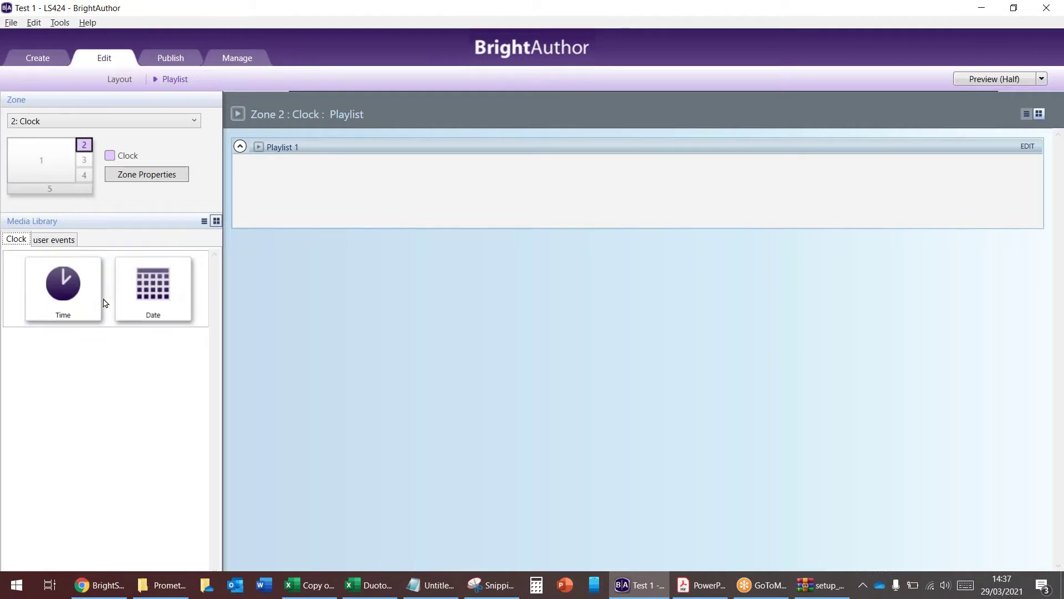
Add the Date item (Monday, March 29, 2021) to Zone 2's Clock playlist.
left_click_drag(161, 300, 297, 213)
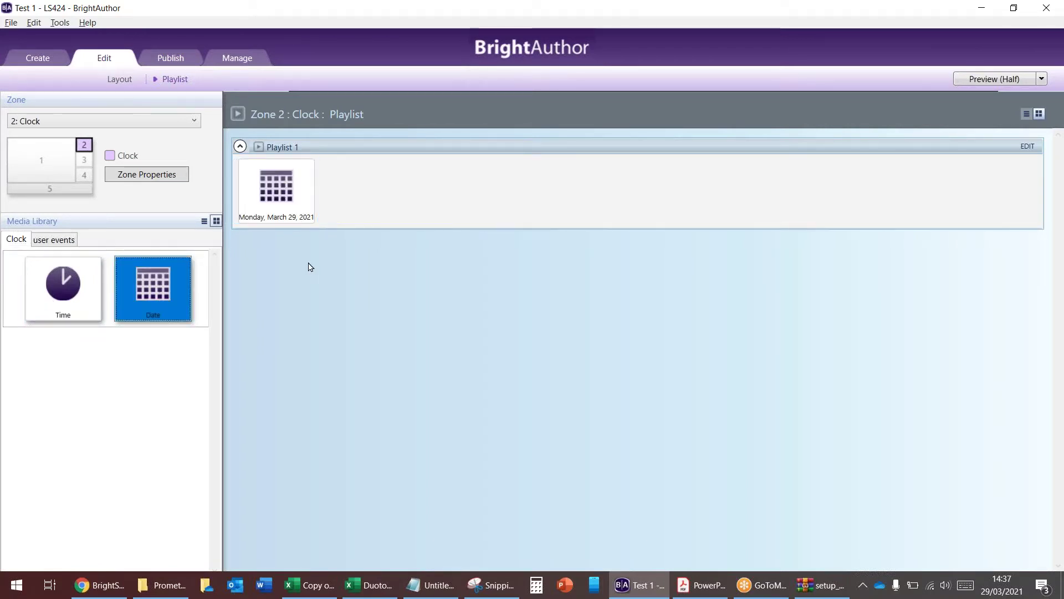
left_click(287, 205)
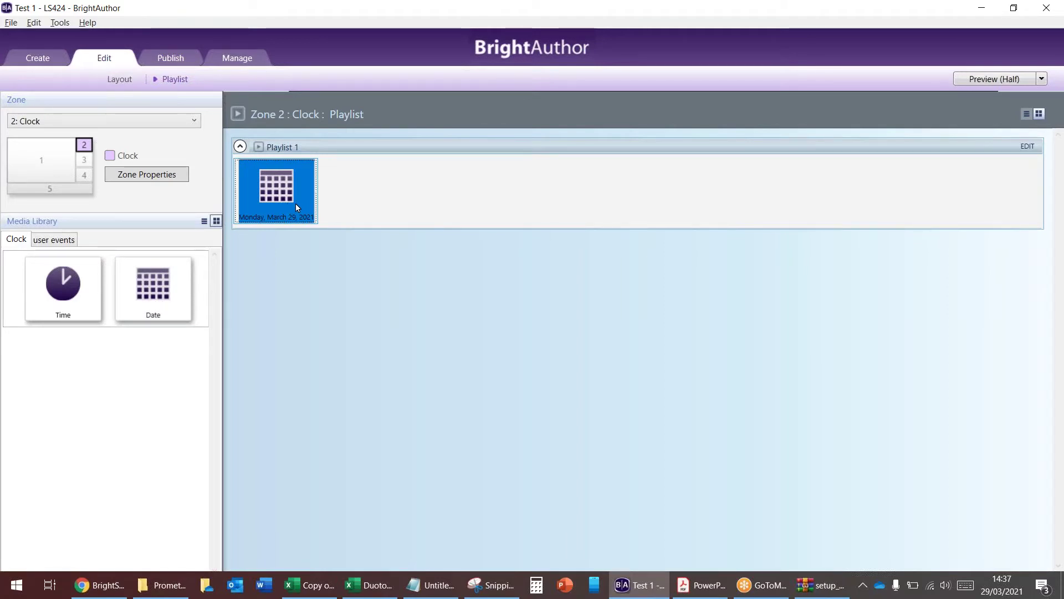
left_click(83, 160)
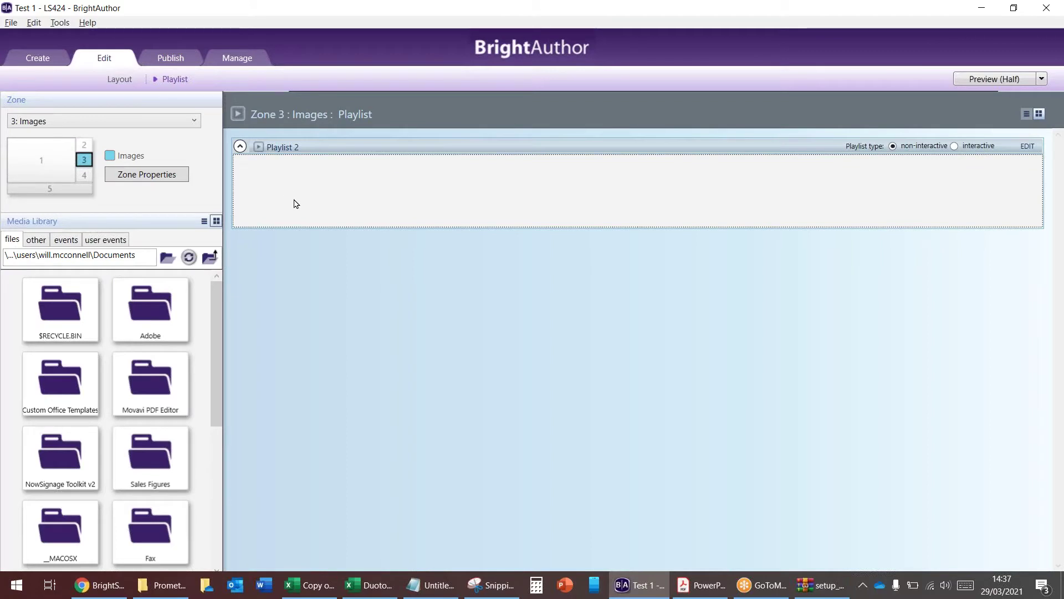
Switch the media library to the Pictures\Food Images folder.
left_click(168, 259)
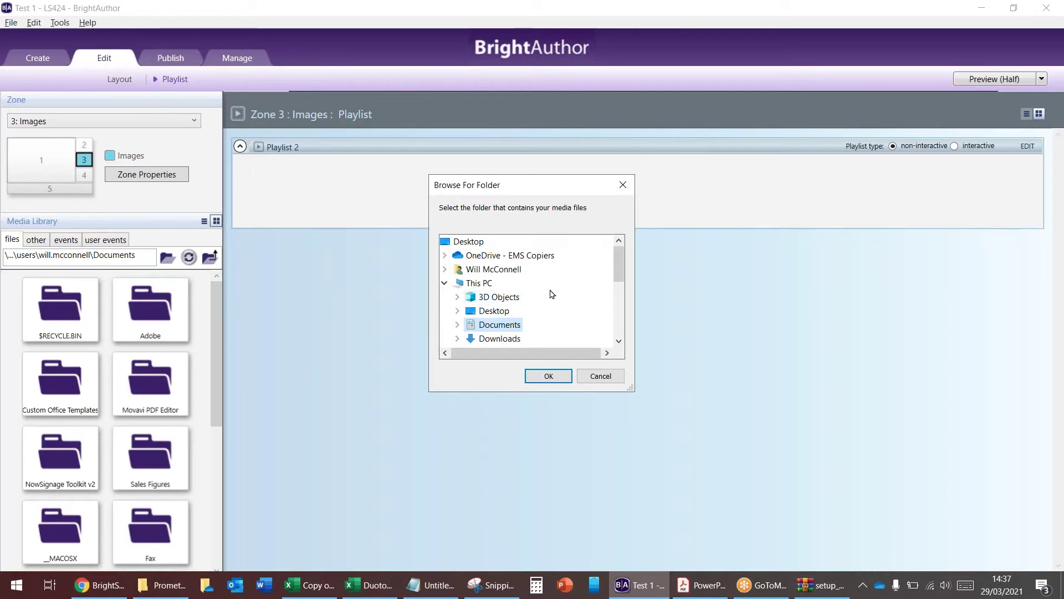
scroll(499, 321, "down", 1)
left_click(491, 338)
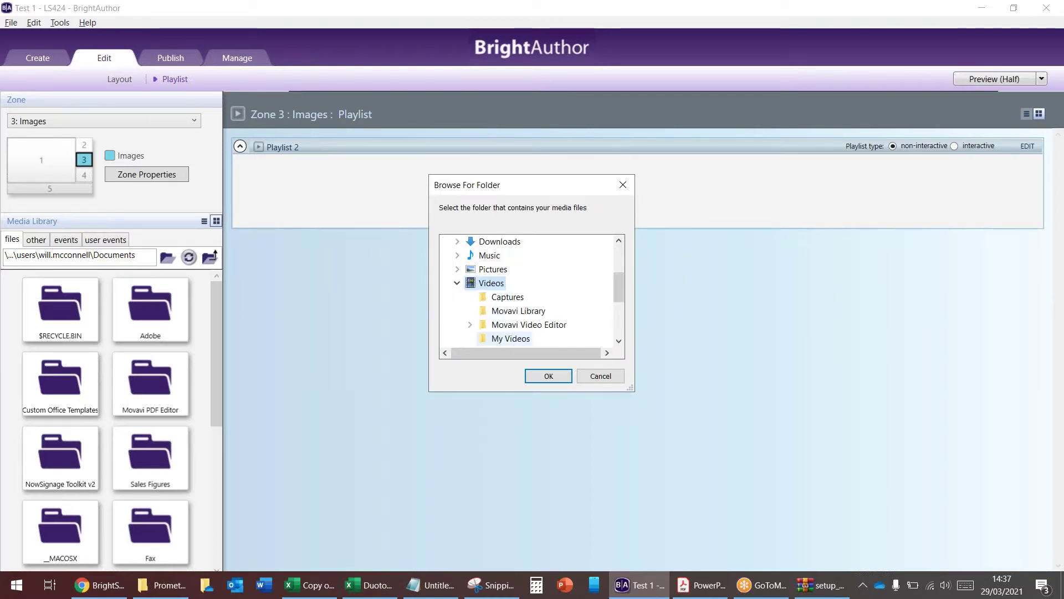
left_click(499, 273)
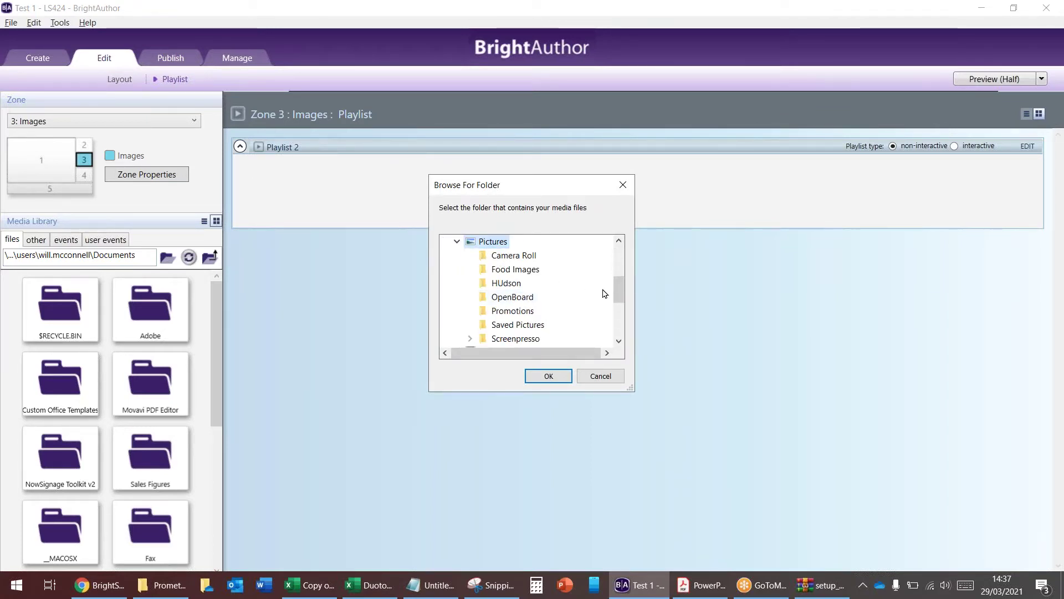
left_click(513, 282)
left_click(548, 376)
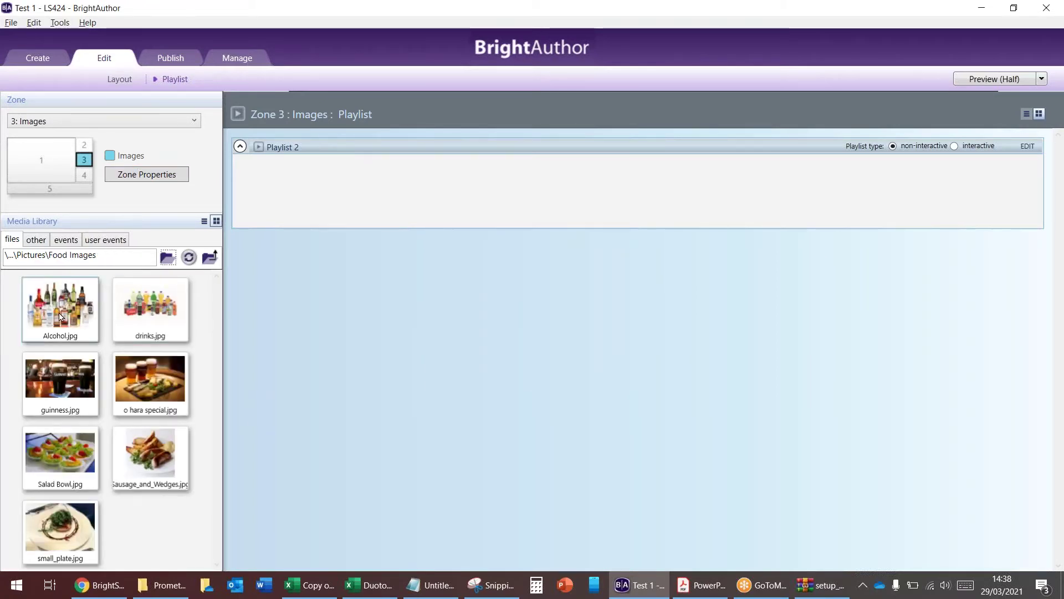
Add Alcohol.jpg, drinks.jpg, a resized o hara special.jpg and Salad Bowl.jpg to Zone 3.
left_click_drag(61, 316, 288, 200)
left_click_drag(150, 308, 311, 205)
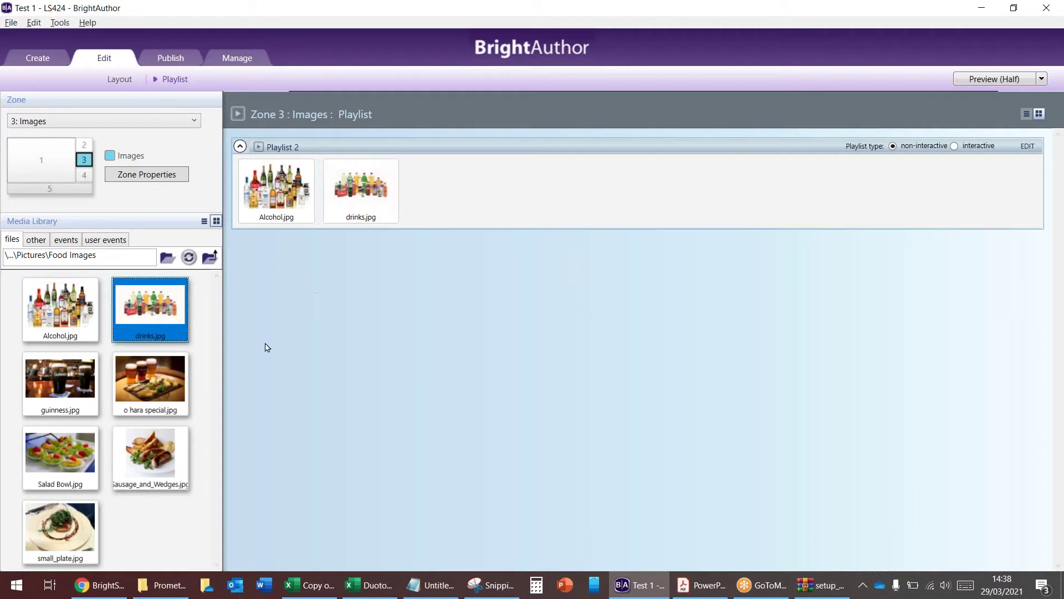
left_click_drag(151, 382, 507, 187)
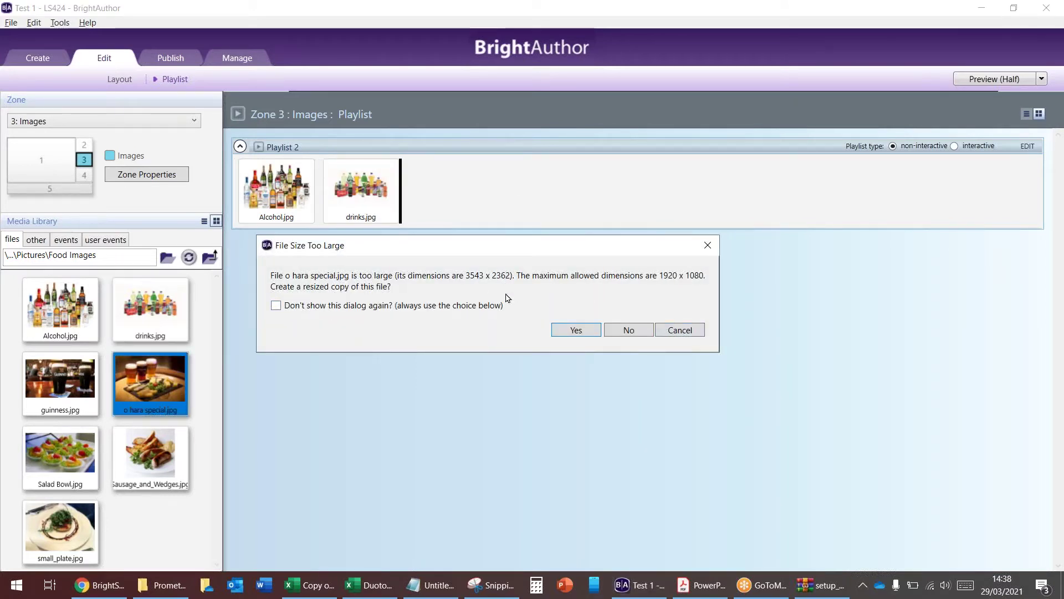
left_click(577, 331)
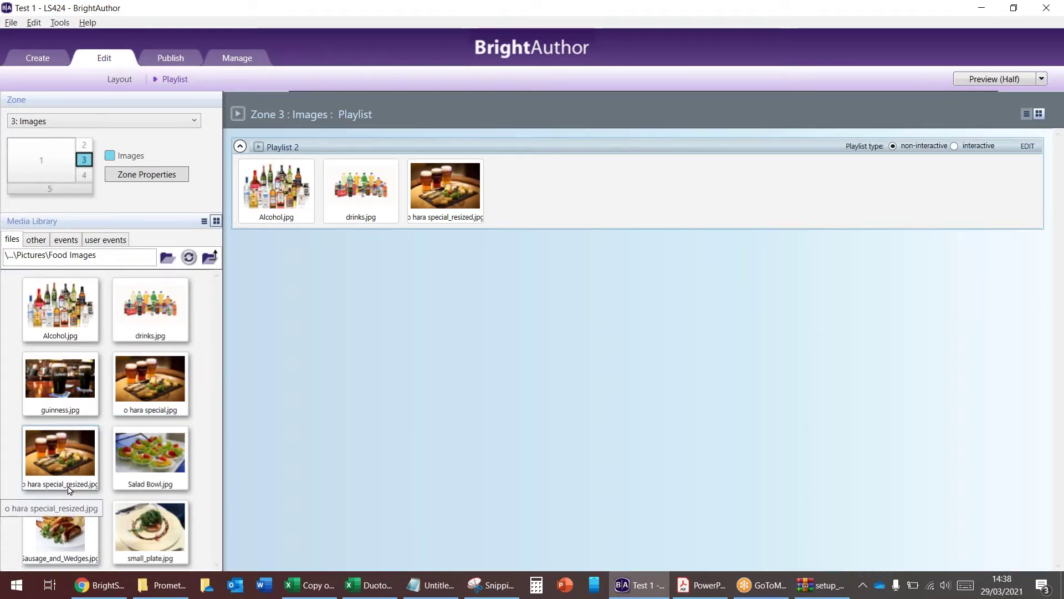
left_click(121, 456)
left_click_drag(121, 456, 554, 194)
Fill Zone 4's playlist with small_plate.jpg and Sausage_and_Wedges.jpg.
left_click(83, 175)
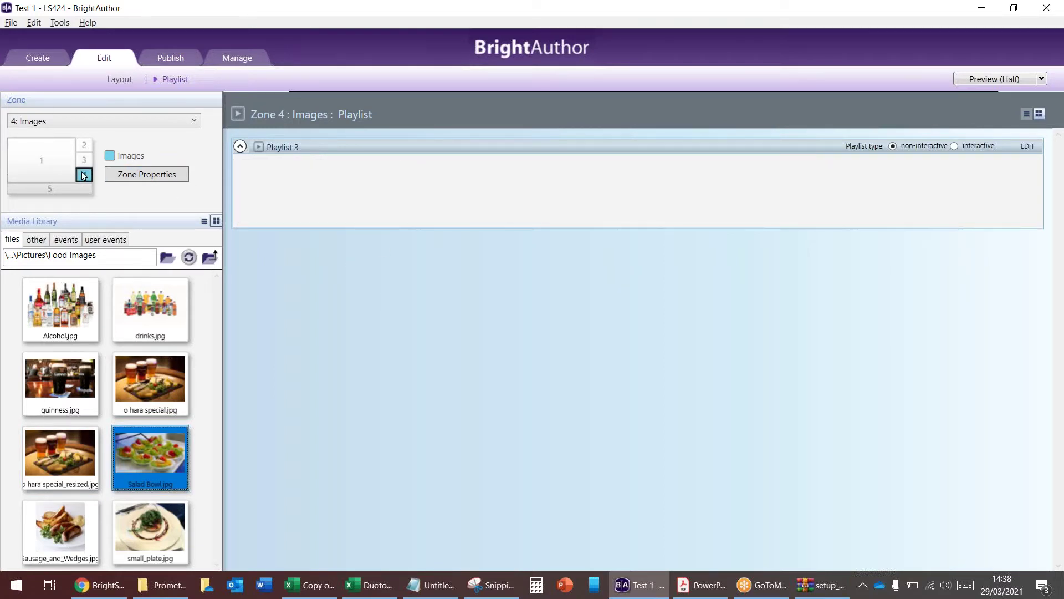
left_click_drag(150, 531, 335, 190)
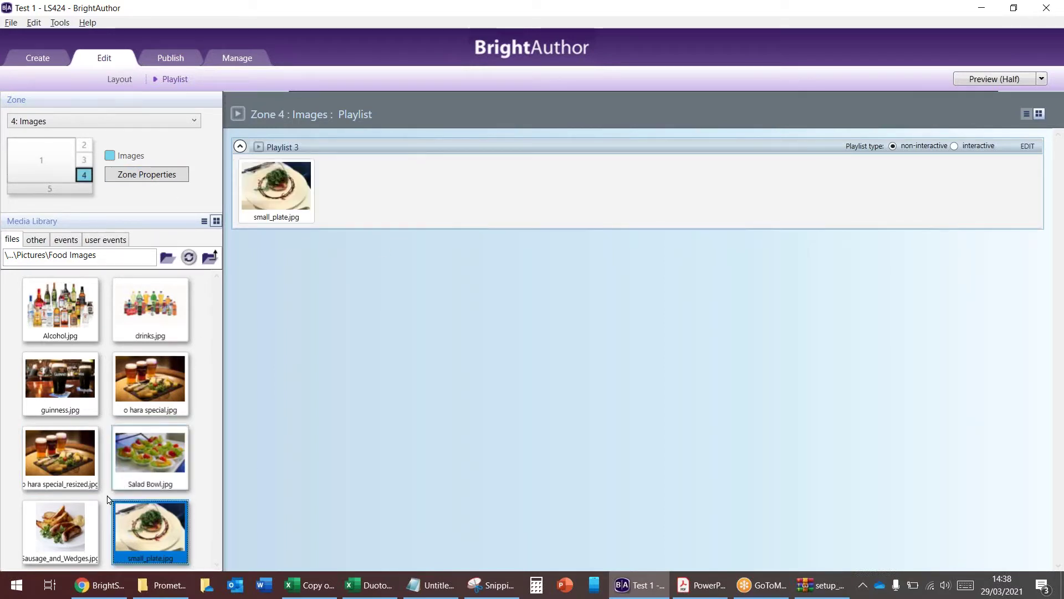
left_click_drag(75, 533, 387, 214)
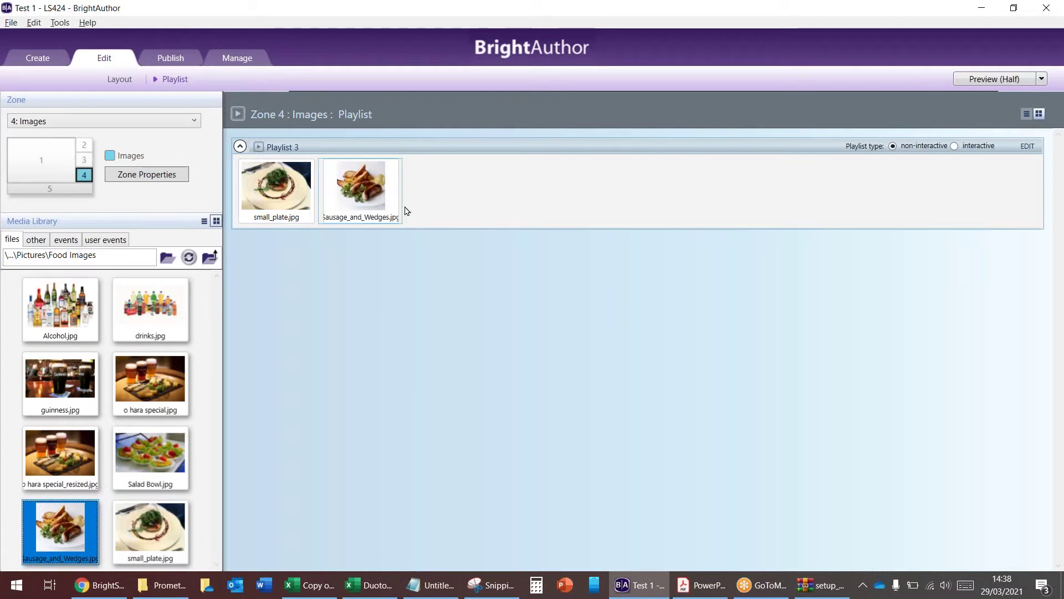
left_click(66, 190)
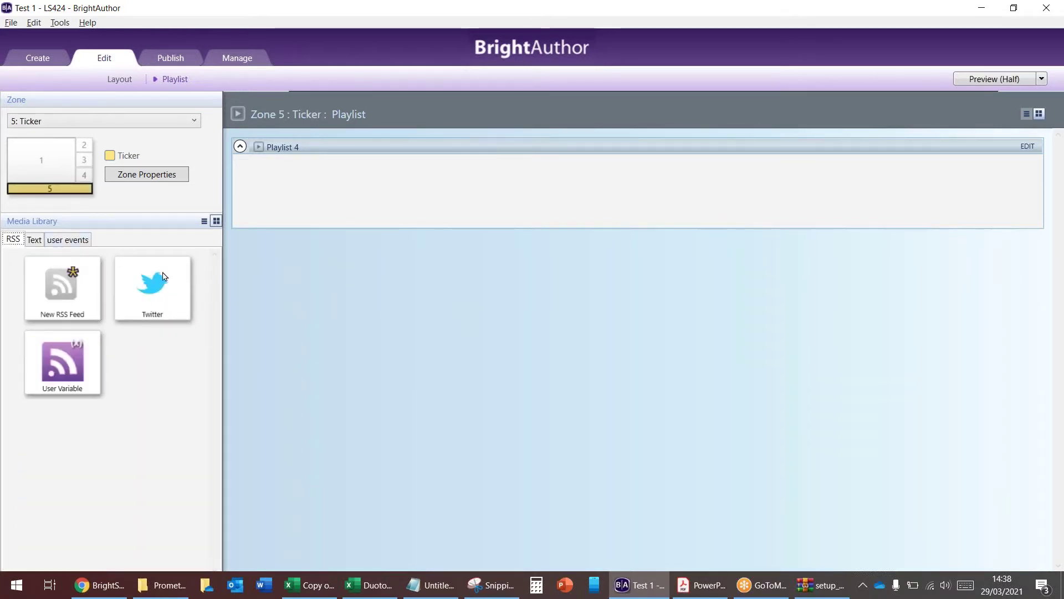
left_click(33, 241)
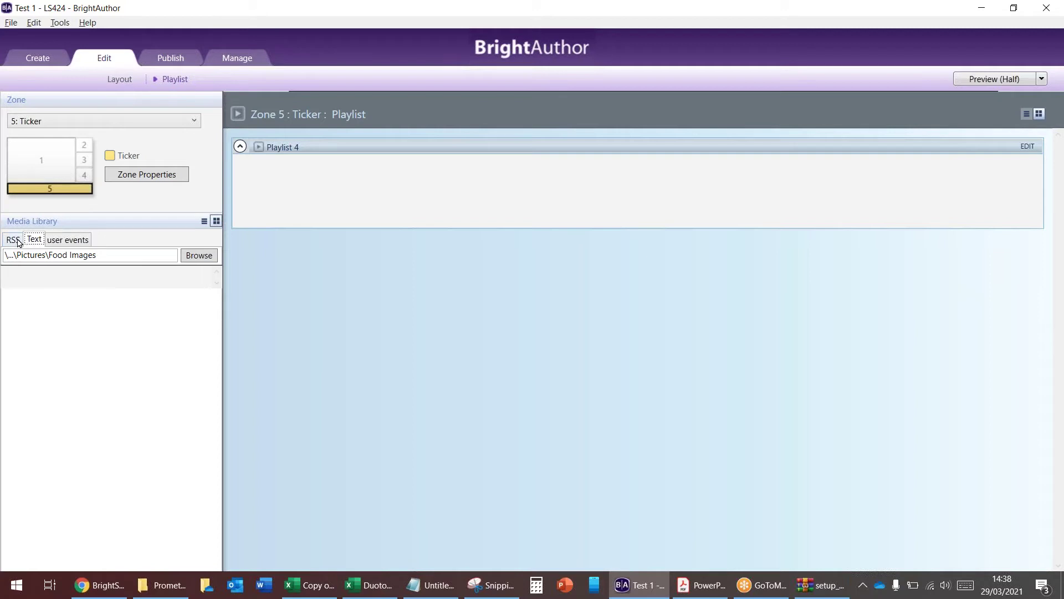
left_click(14, 239)
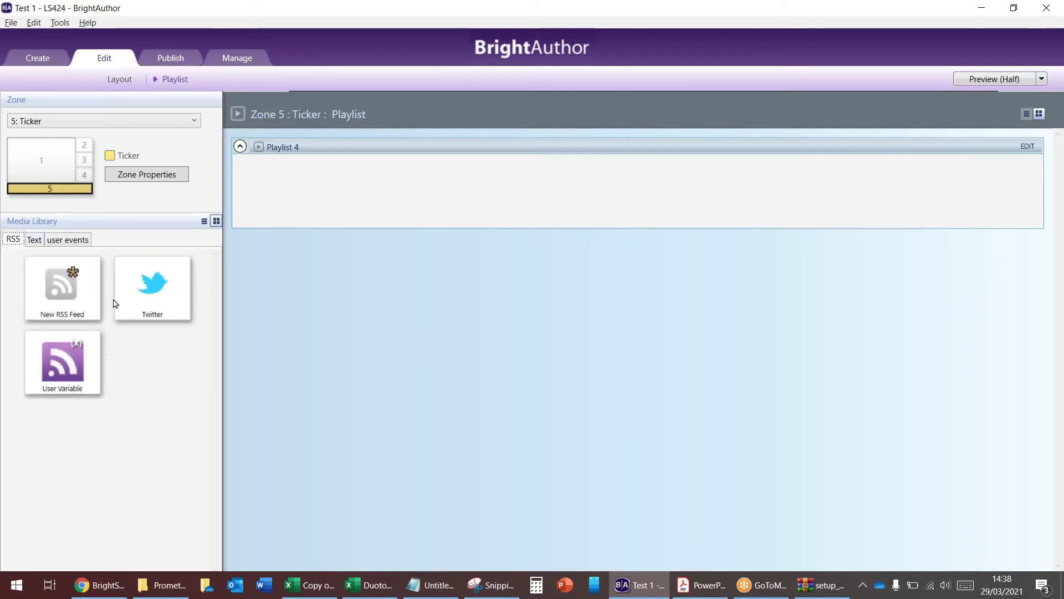
left_click(144, 287)
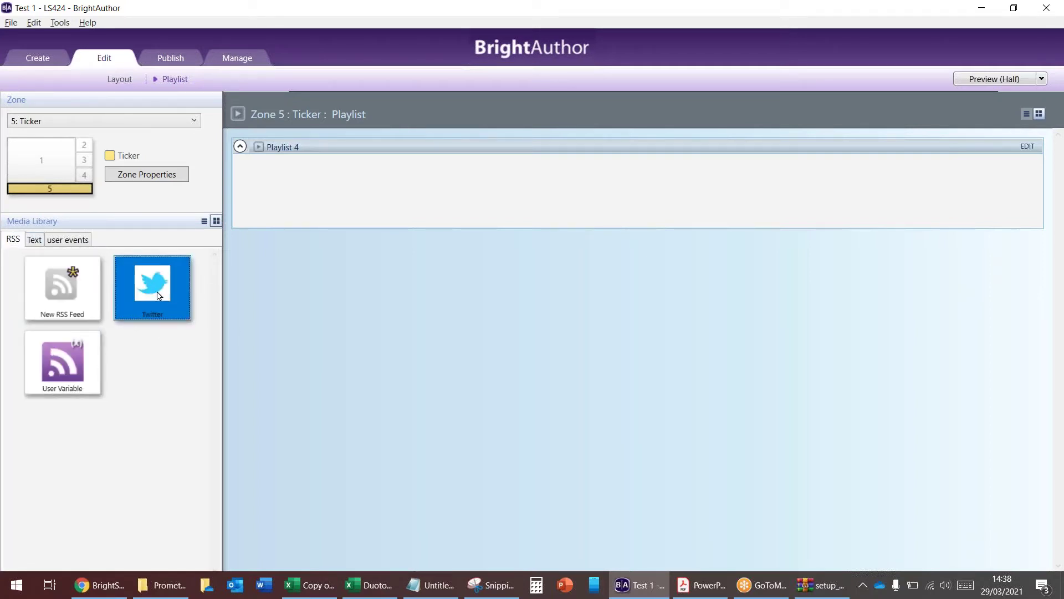
left_click_drag(169, 299, 316, 214)
key("Escape")
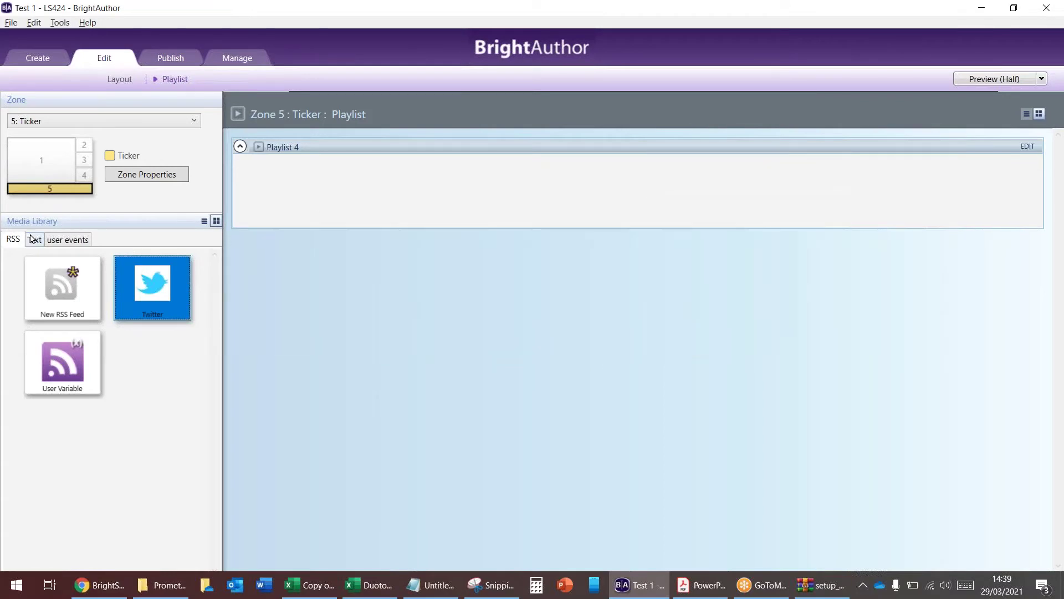
left_click(32, 239)
left_click(199, 255)
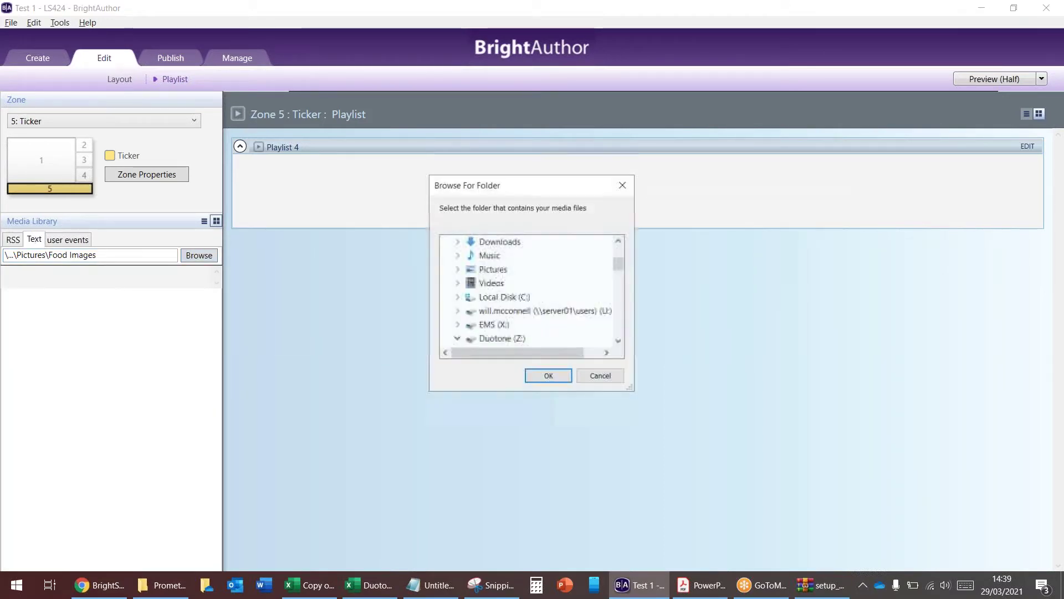
left_click(622, 186)
left_click(429, 587)
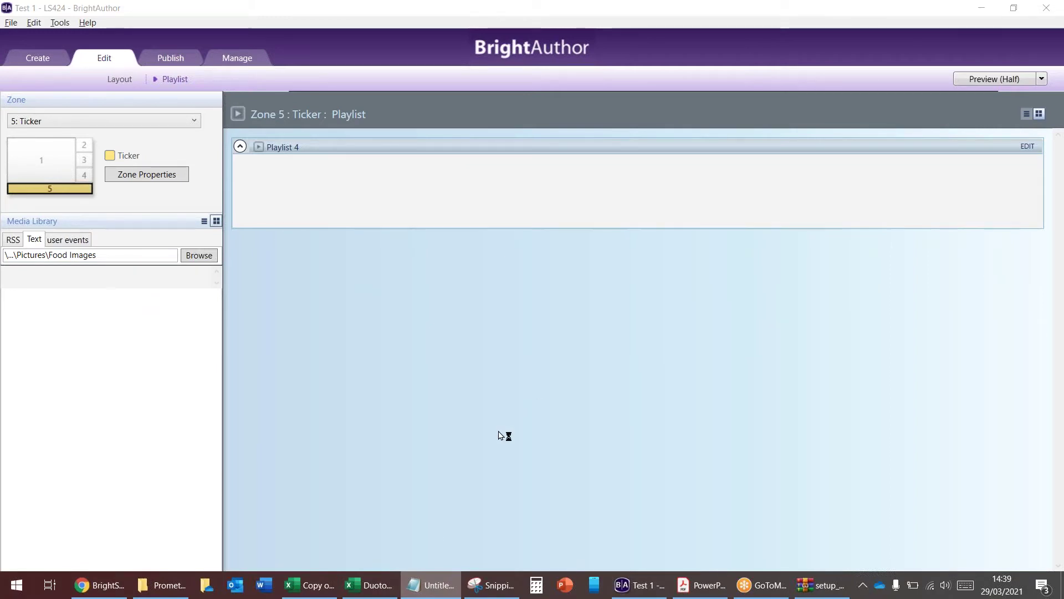
In a new, widened Notepad window, type 'We are open 24/7', the free-drinks line and the inspector line.
left_click(435, 583)
left_click_drag(285, 221, 395, 126)
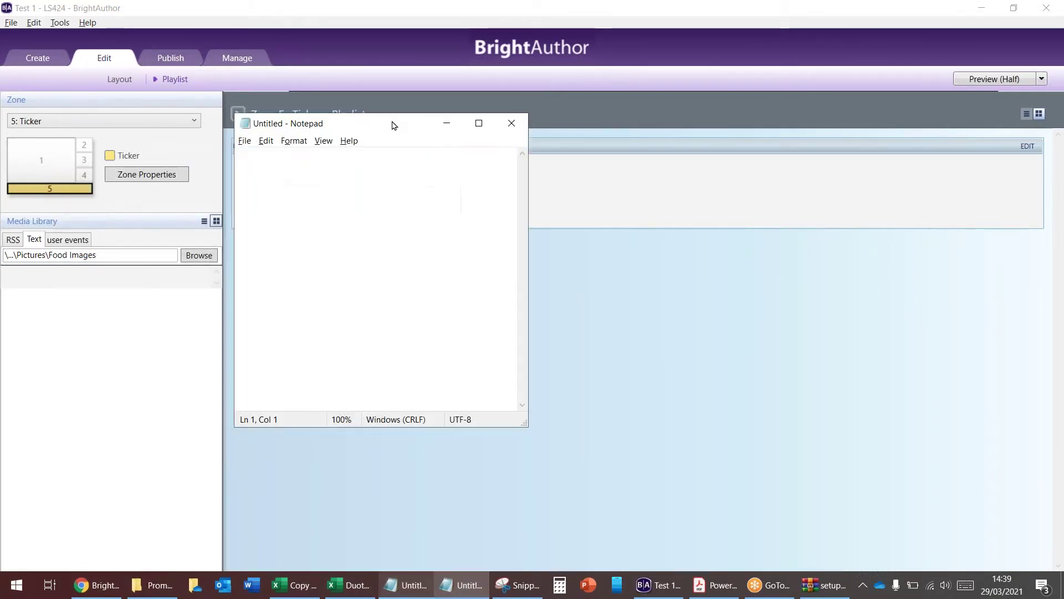
left_click_drag(528, 235, 957, 235)
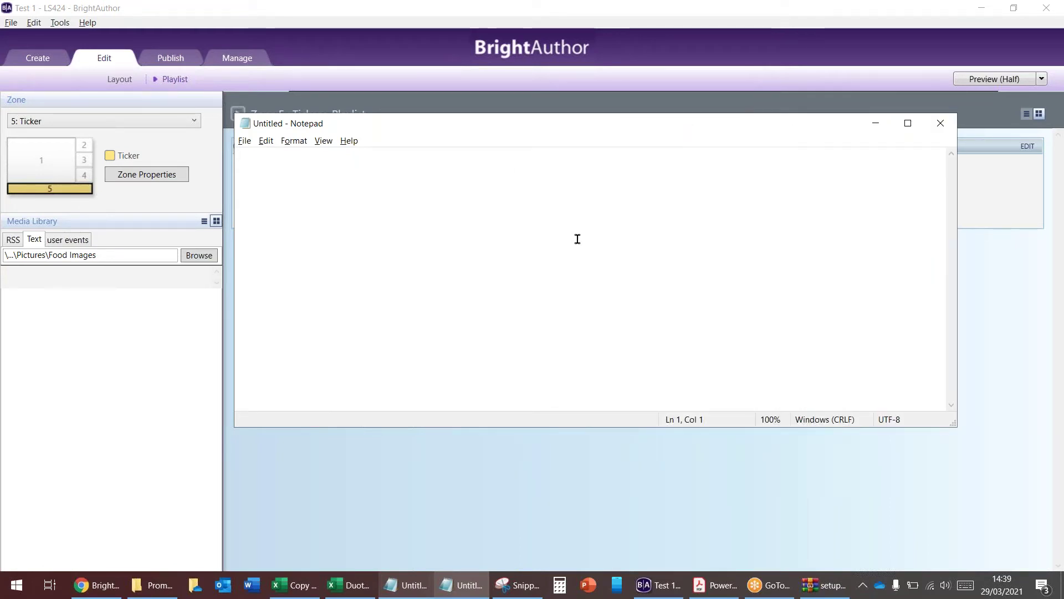
type("We are open 24/7")
key("Return")
key("Return")
type("There will be free drinks this Friday at the Lobby")
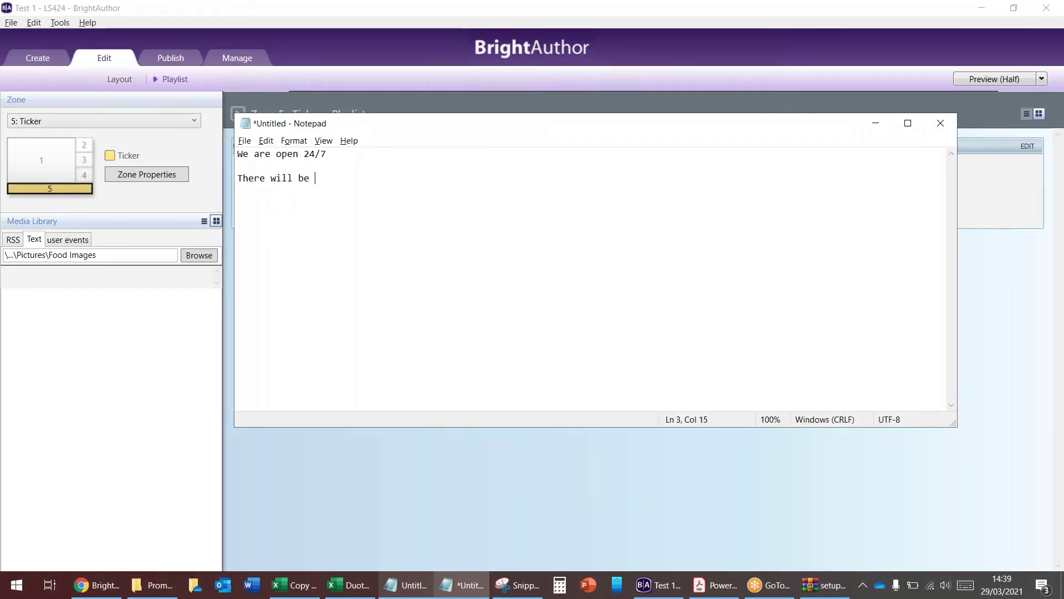
key("Return")
key("Return")
type("There is an inspector coming in on Tuesday 25th March 2023")
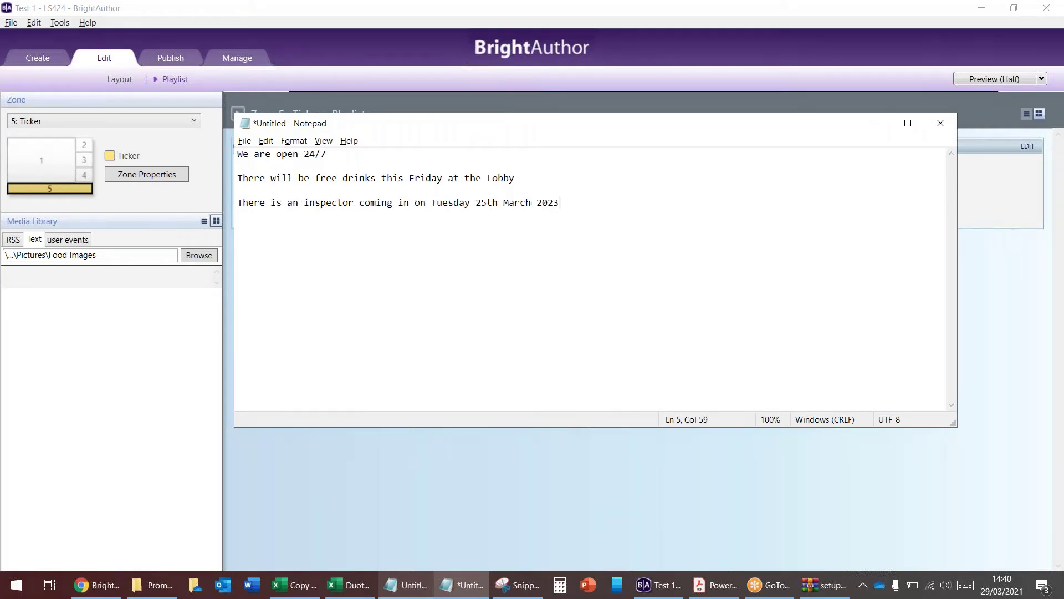
Save the notes as 'text for sign' in the Pictures folder.
left_click(245, 140)
left_click(288, 209)
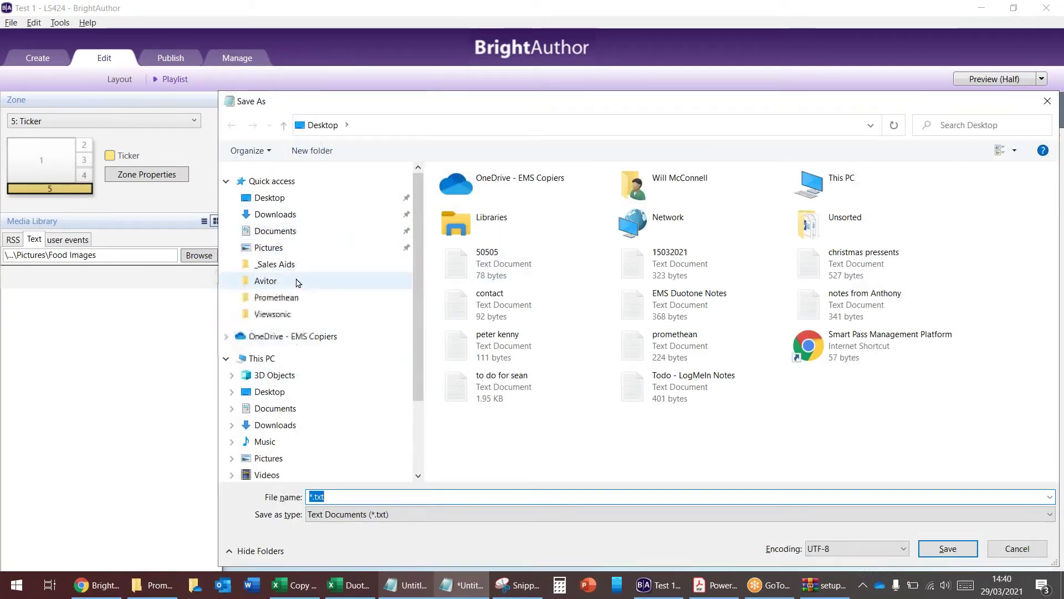
left_click(304, 249)
left_click(447, 496)
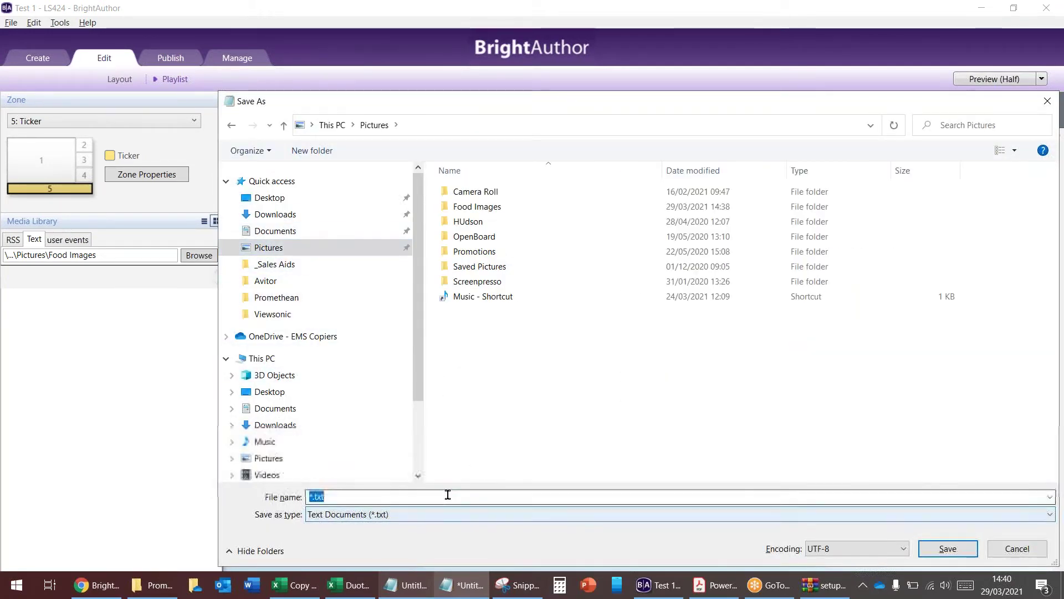
type("t")
key("BackSpace")
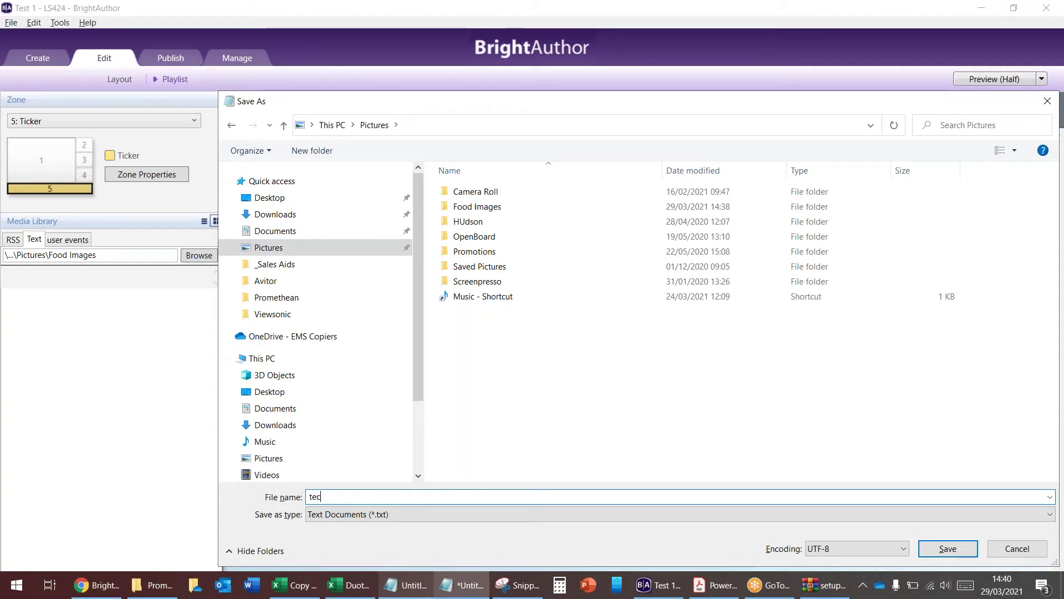
key("BackSpace")
type("xt for sign")
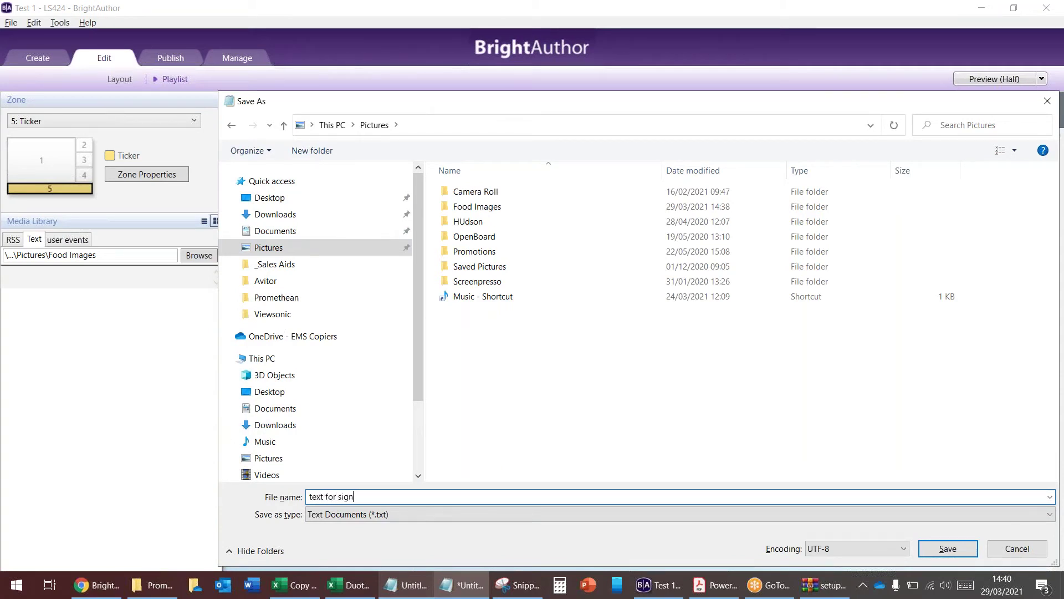
left_click(948, 548)
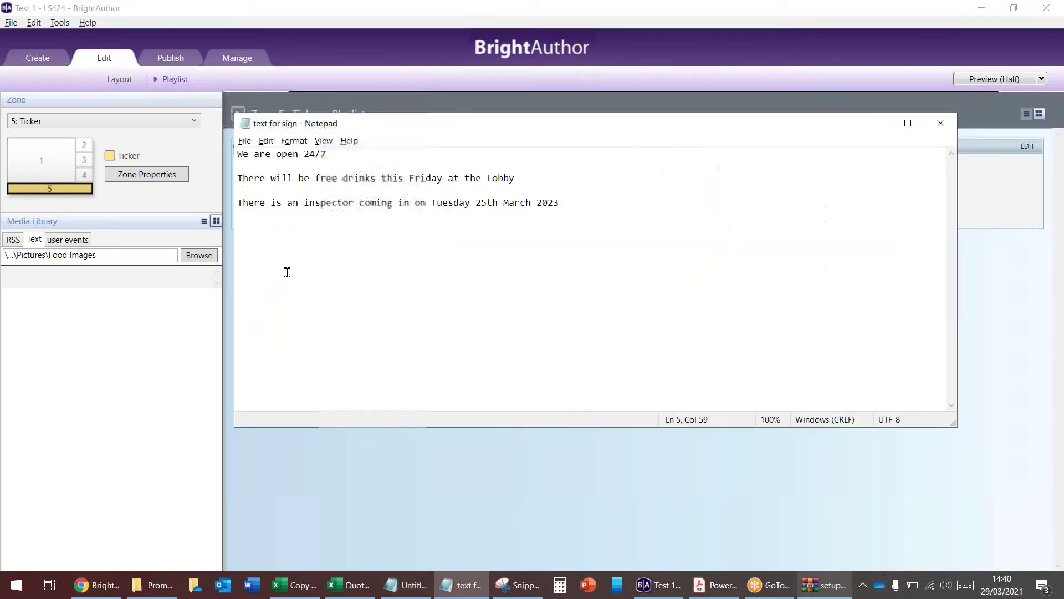
Set BrightAuthor's text media folder to Pictures.
left_click(46, 256)
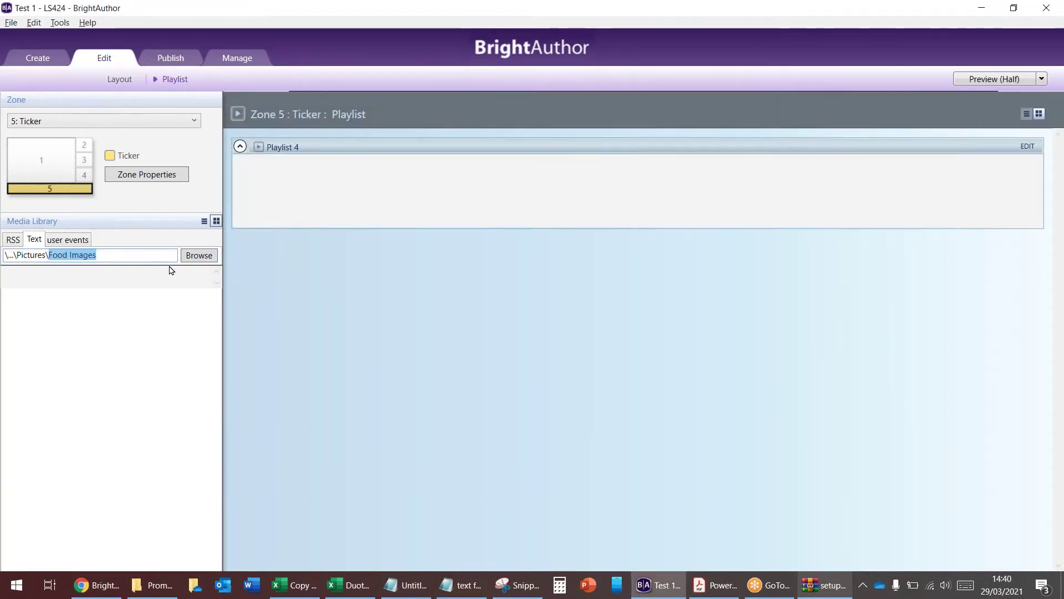
left_click(125, 257)
left_click(198, 255)
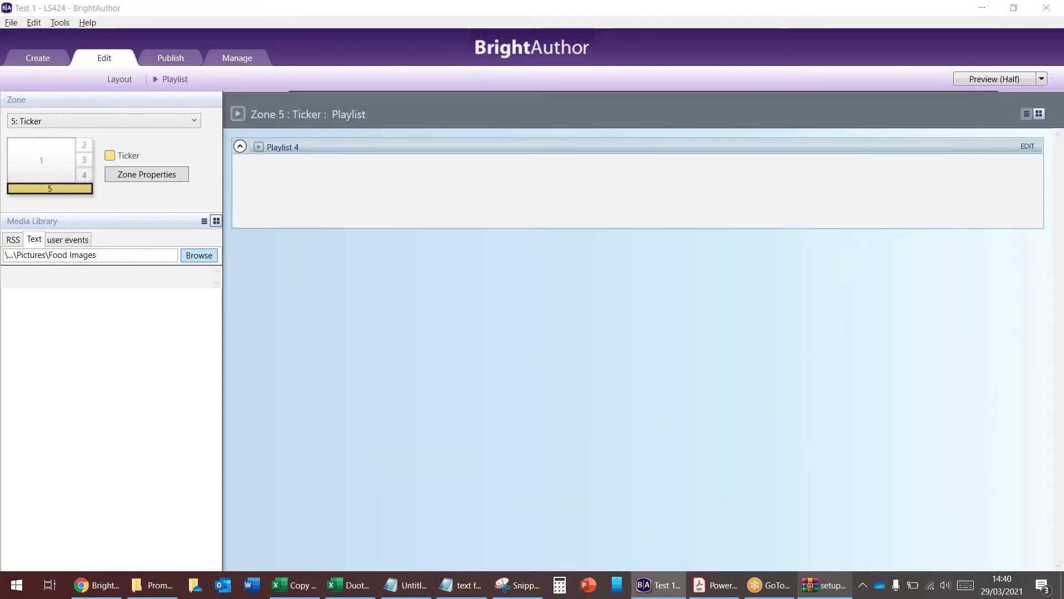
double_click(488, 270)
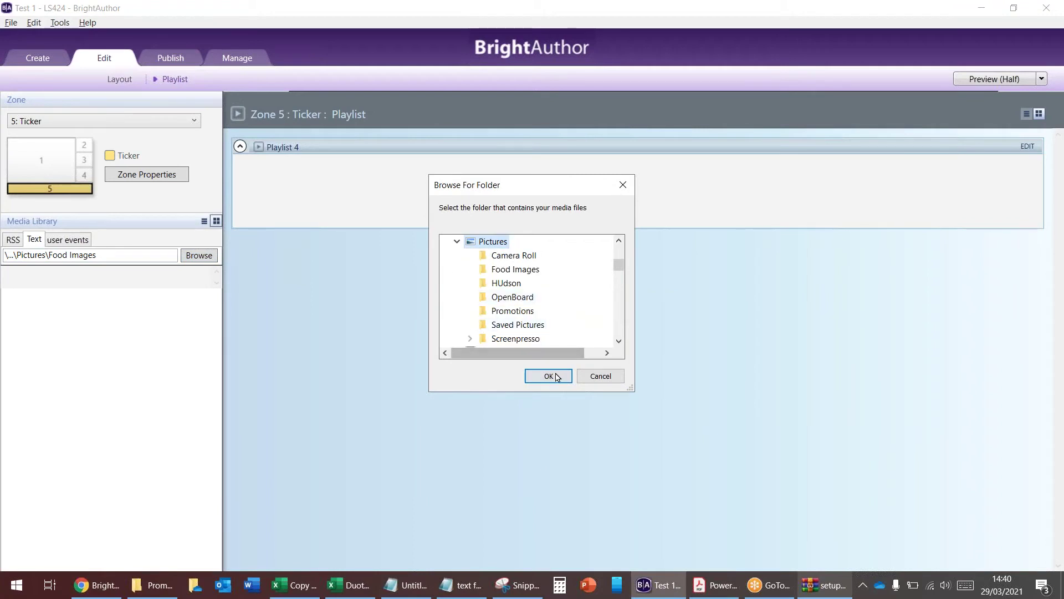
left_click(549, 375)
Drag text for sign.txt into the Ticker zone's playlist.
scroll(218, 391, "down", 2)
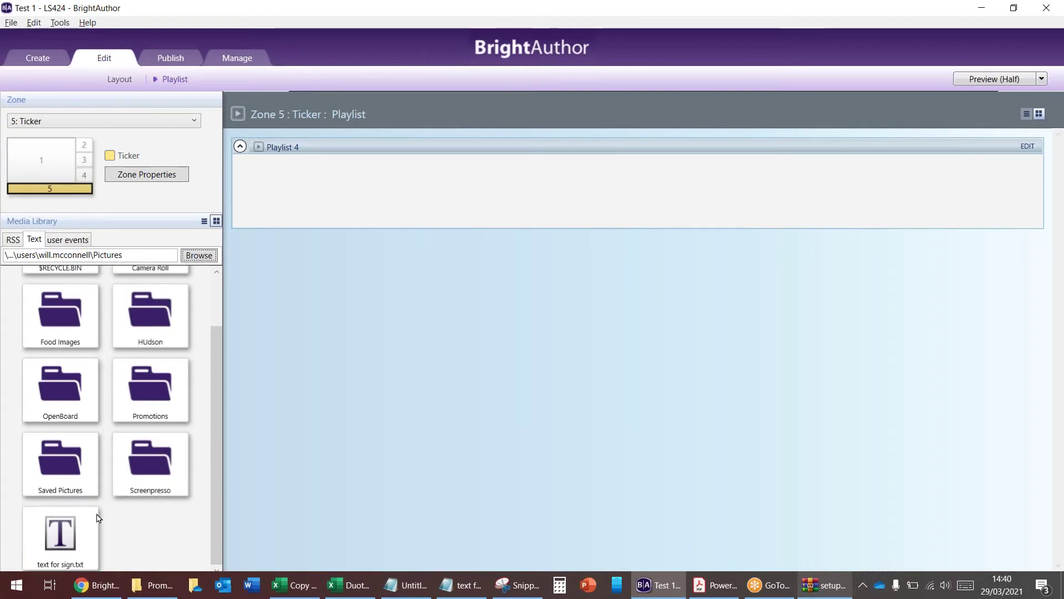
left_click_drag(97, 517, 347, 197)
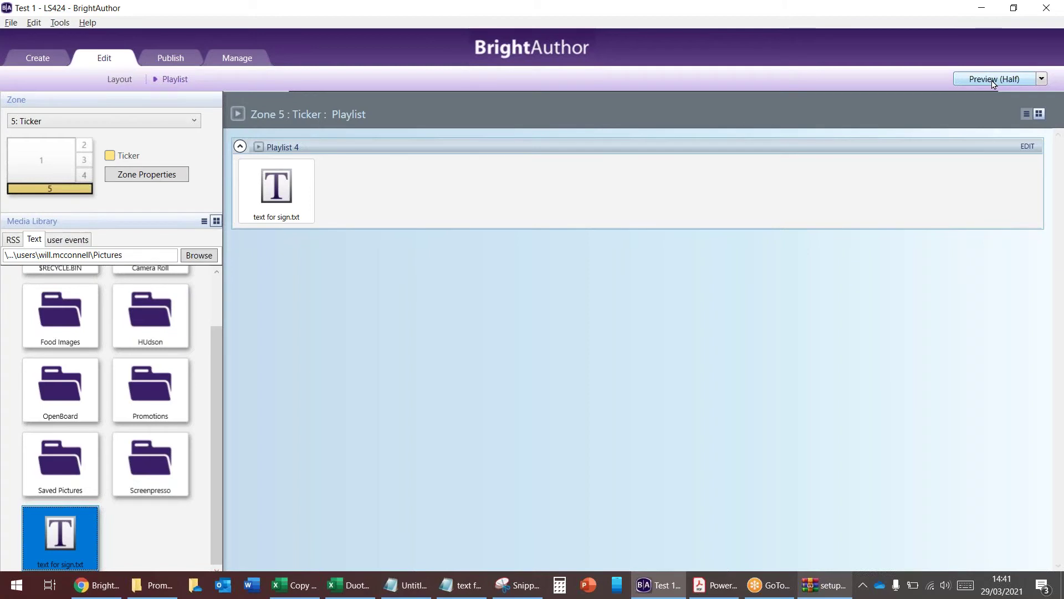
left_click(1042, 81)
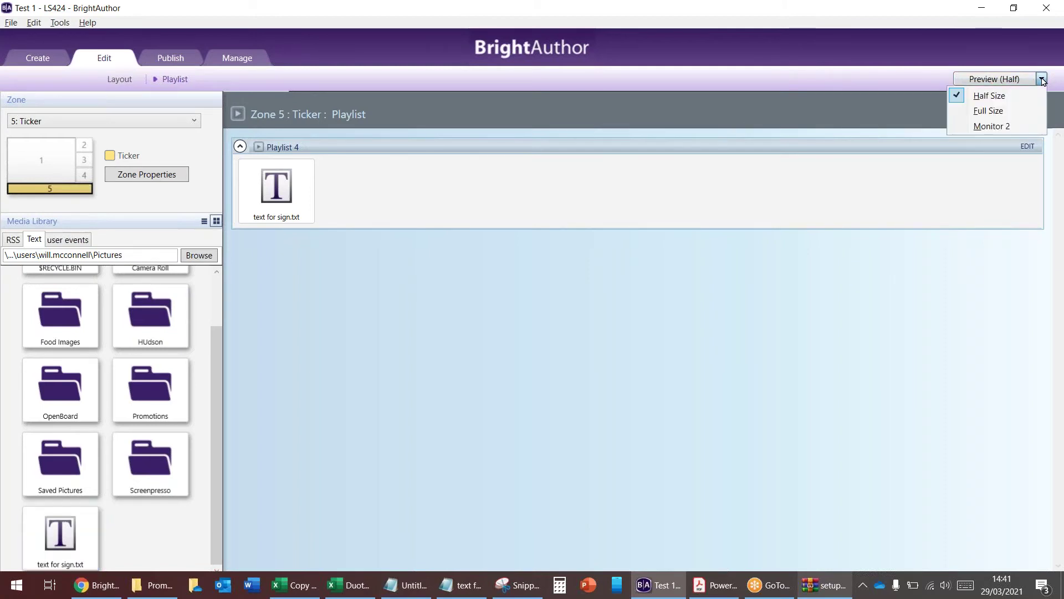
Set the preview size to Full Size, after briefly switching to Half Size.
left_click(1023, 113)
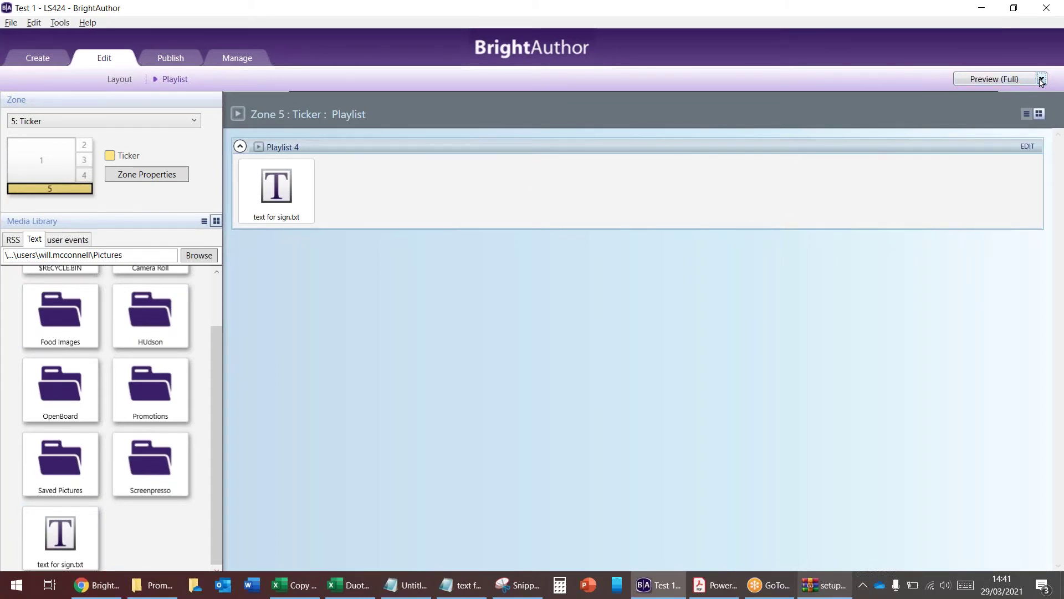
left_click(1041, 78)
left_click(1015, 96)
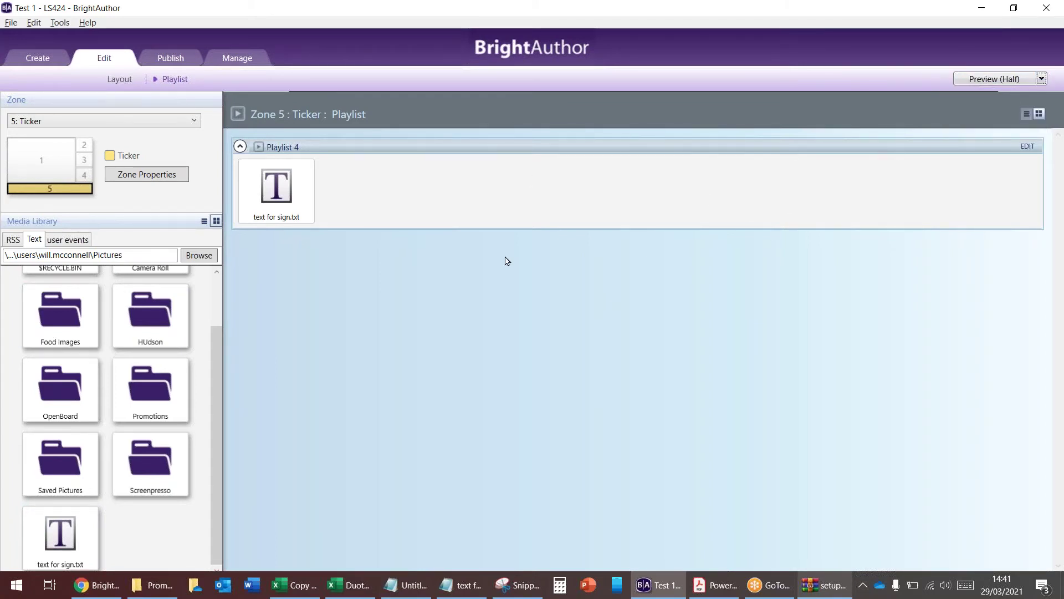
left_click(1041, 79)
left_click(995, 111)
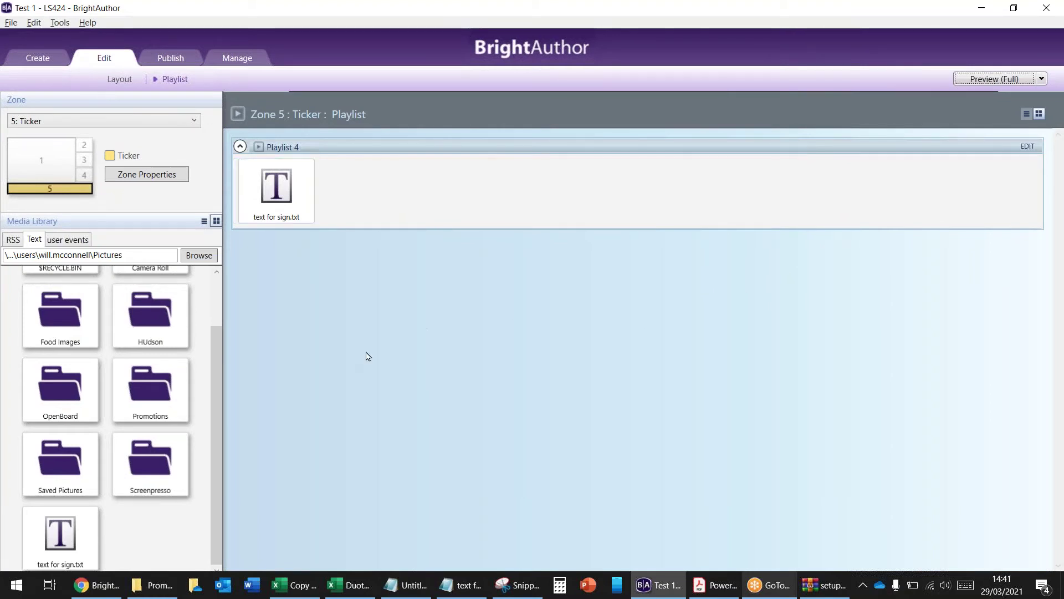
Set Background screen color to red in Presentation Properties.
left_click(12, 23)
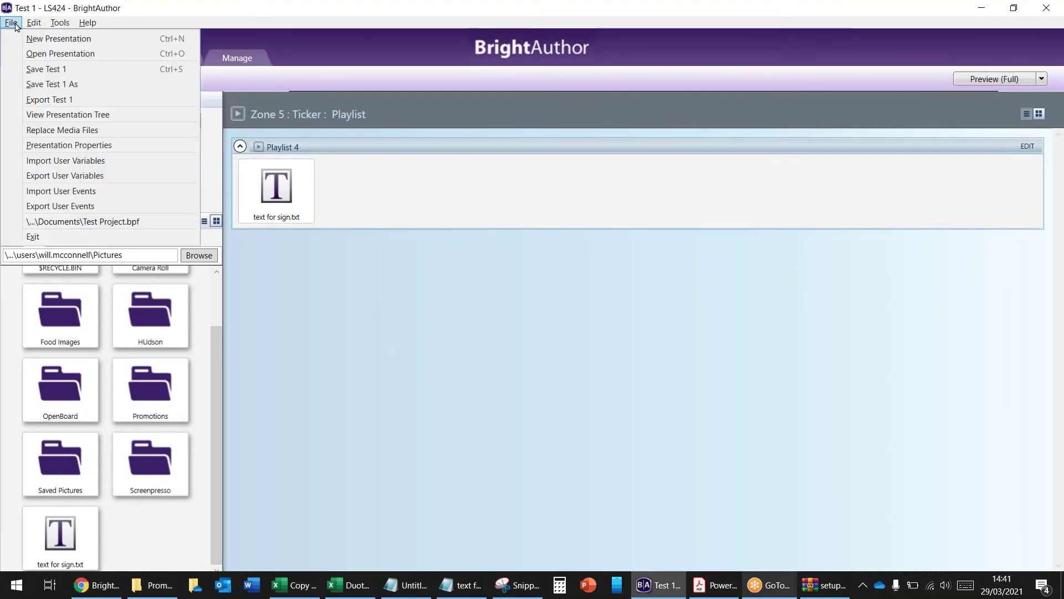
left_click(131, 149)
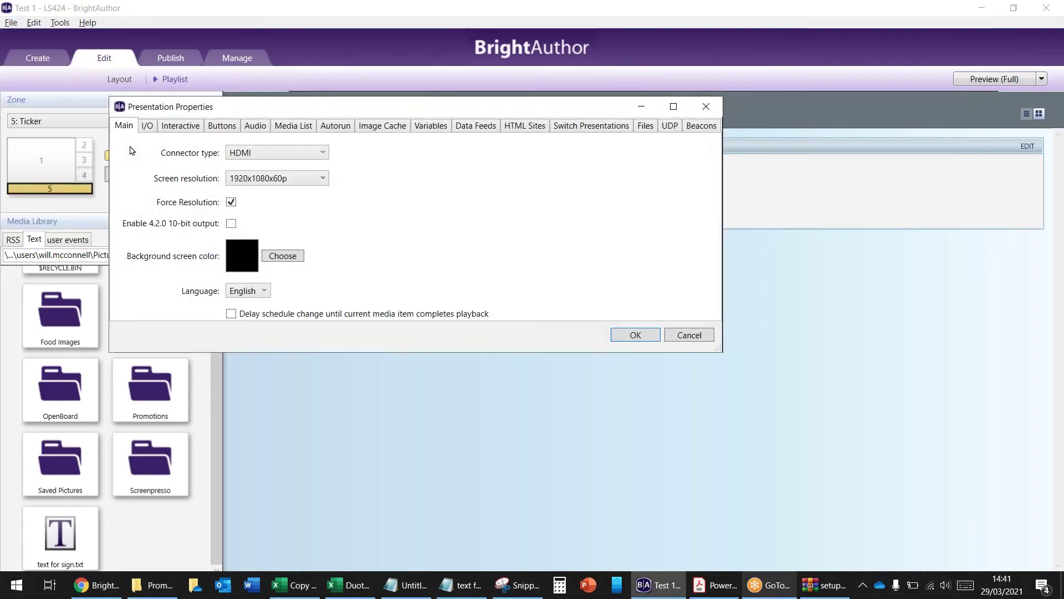
left_click(284, 257)
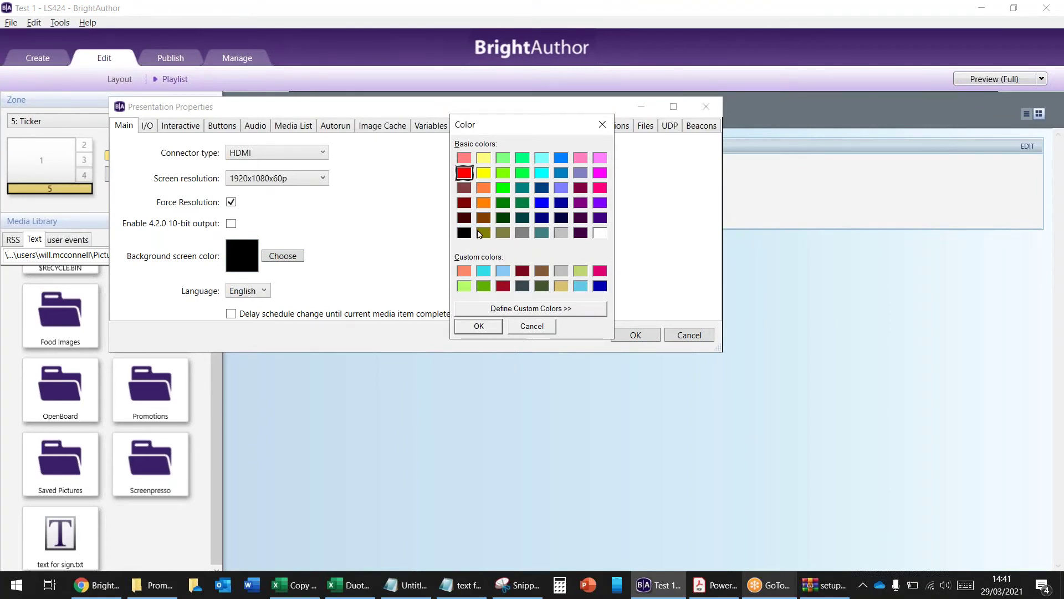
left_click(479, 326)
left_click(635, 335)
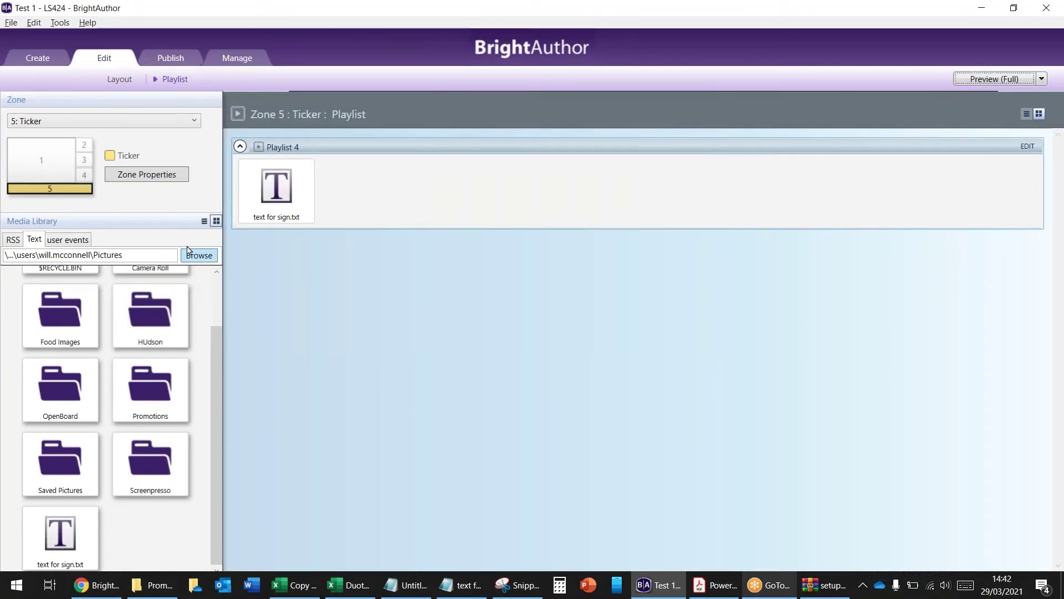
left_click(84, 145)
left_click_drag(84, 277, 333, 187)
left_click(275, 188)
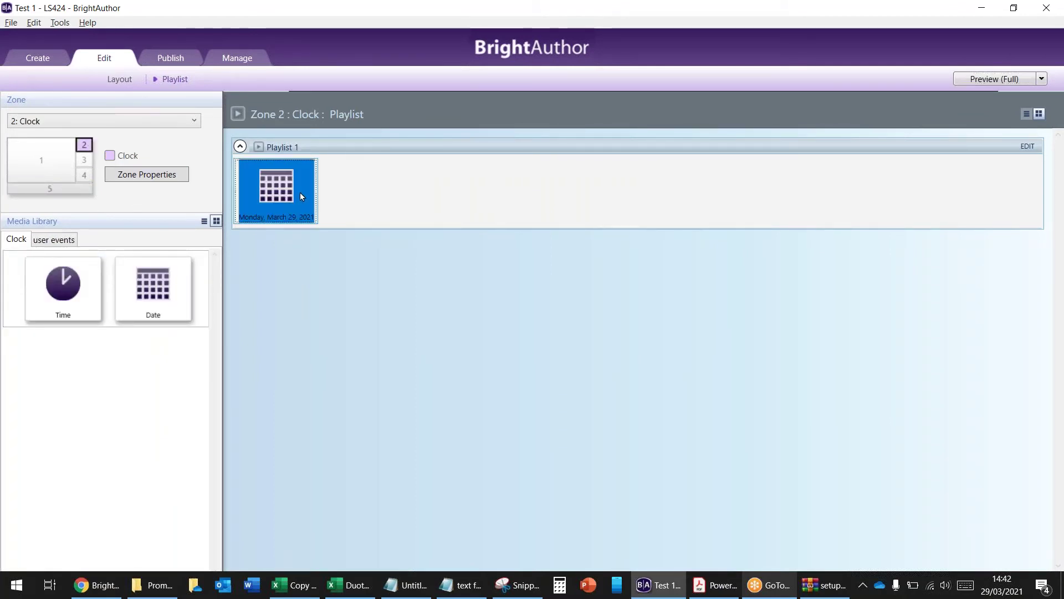
key("Delete")
left_click_drag(95, 280, 312, 218)
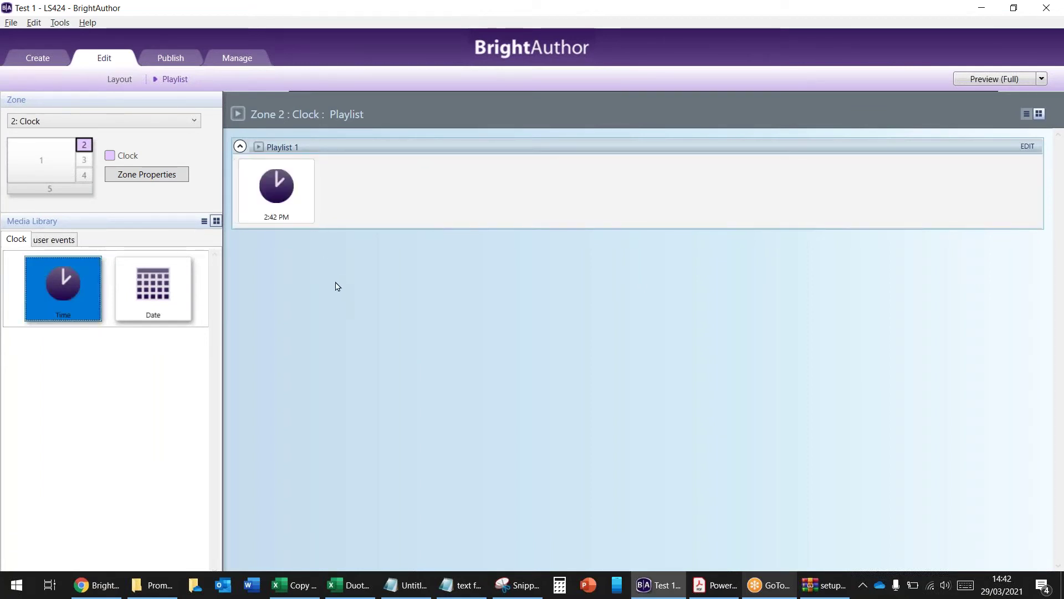
right_click(287, 199)
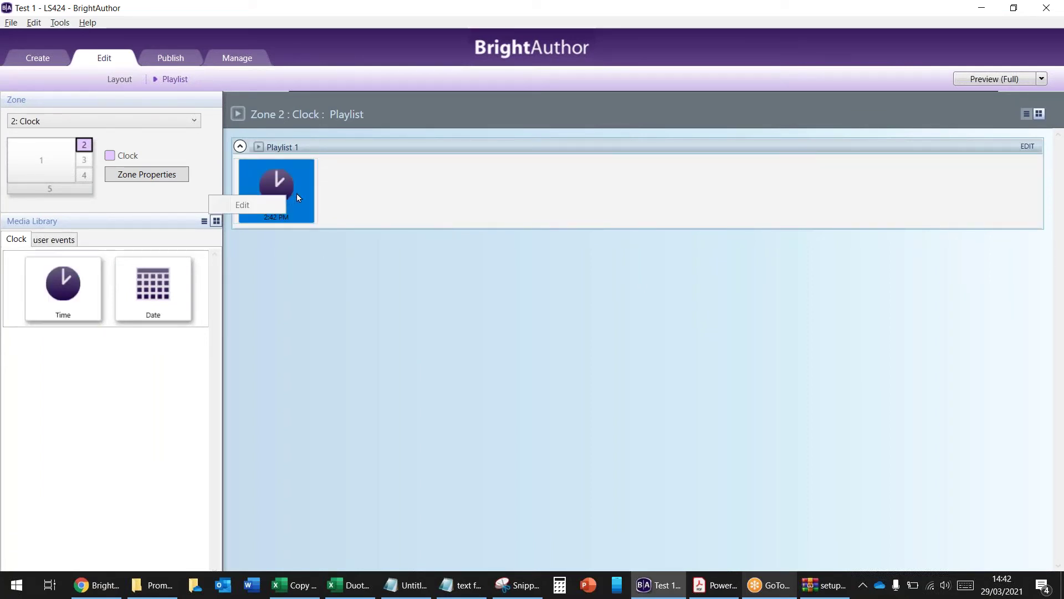
left_click(339, 195)
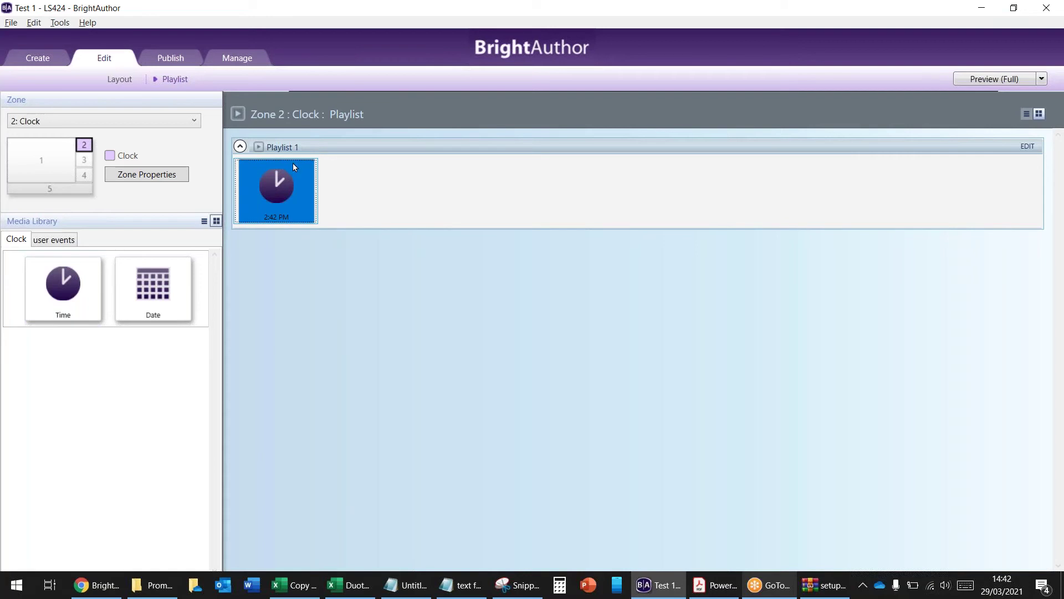
left_click(994, 79)
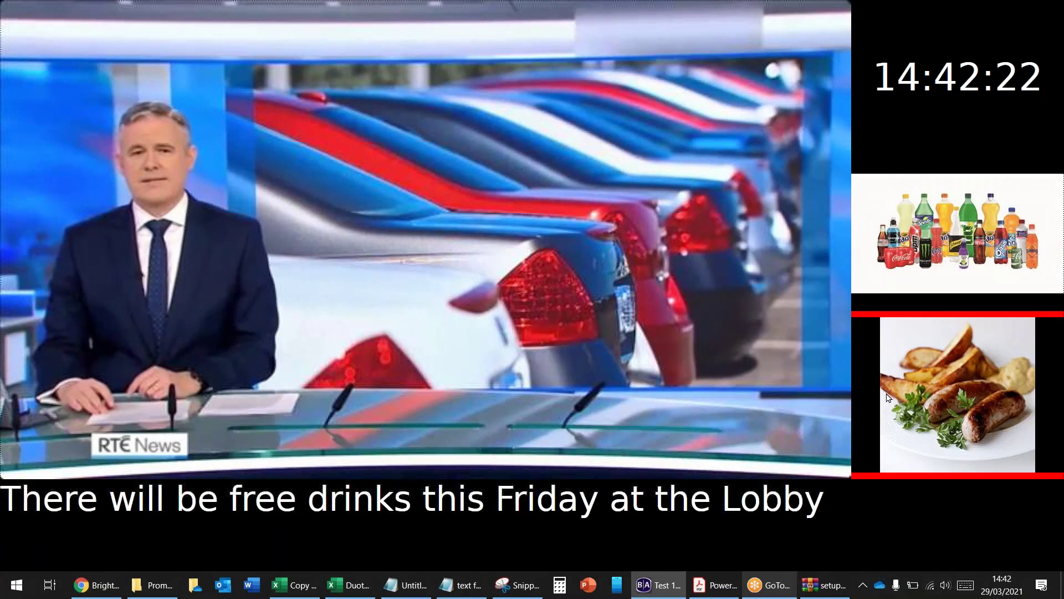
key("Escape")
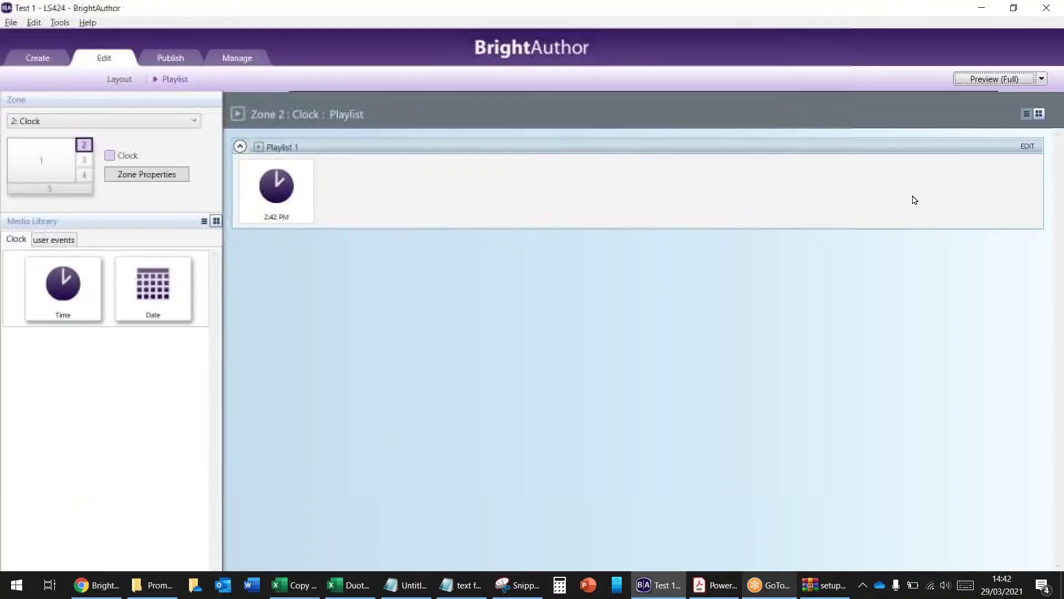
left_click(54, 190)
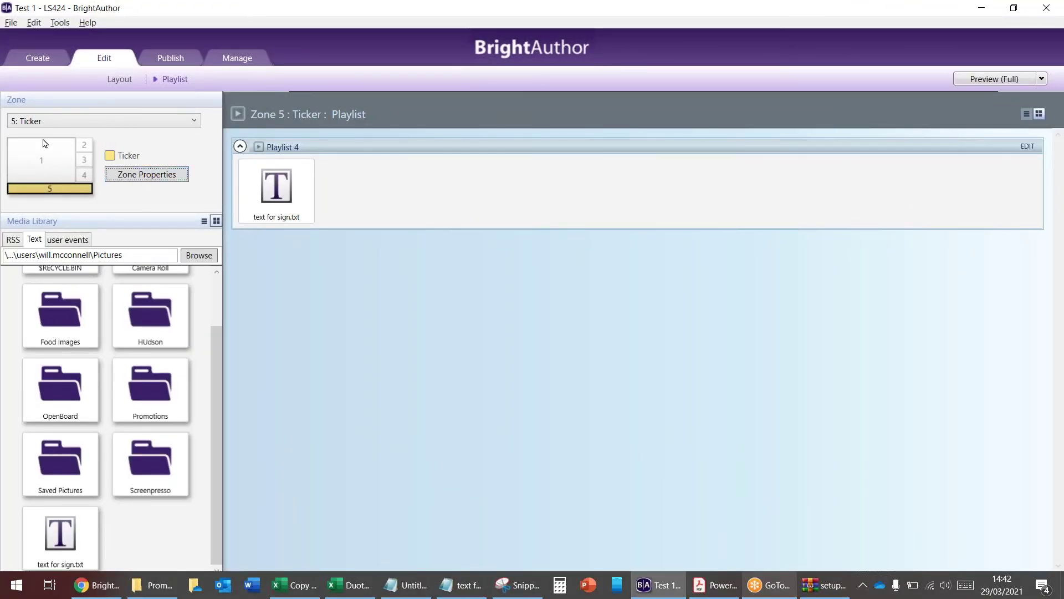
In the Ticker zone properties, set Background Text Color to red and Foreground Text Color to white.
left_click(130, 179)
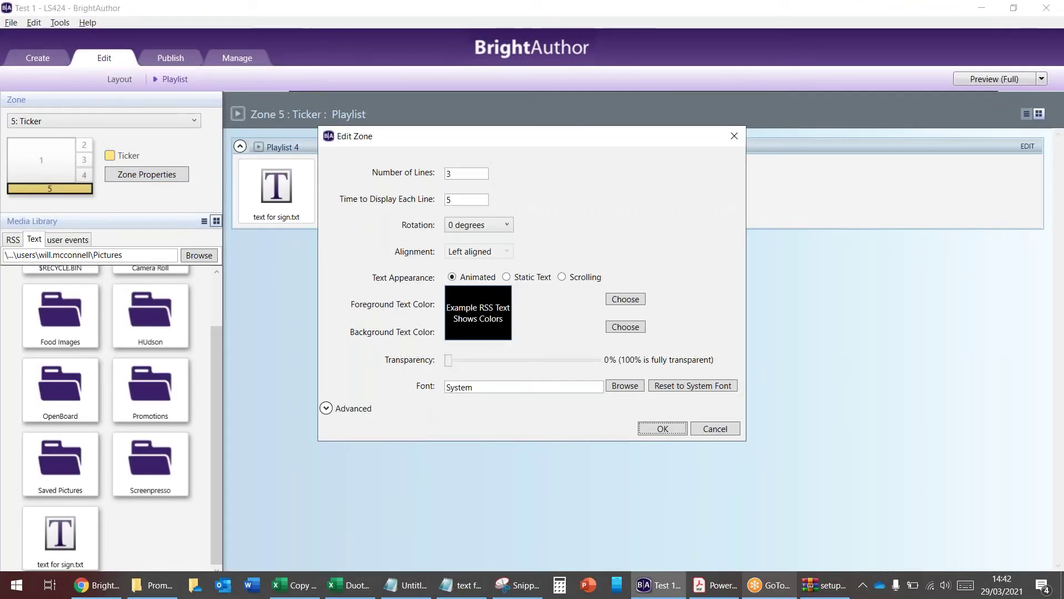
left_click(640, 331)
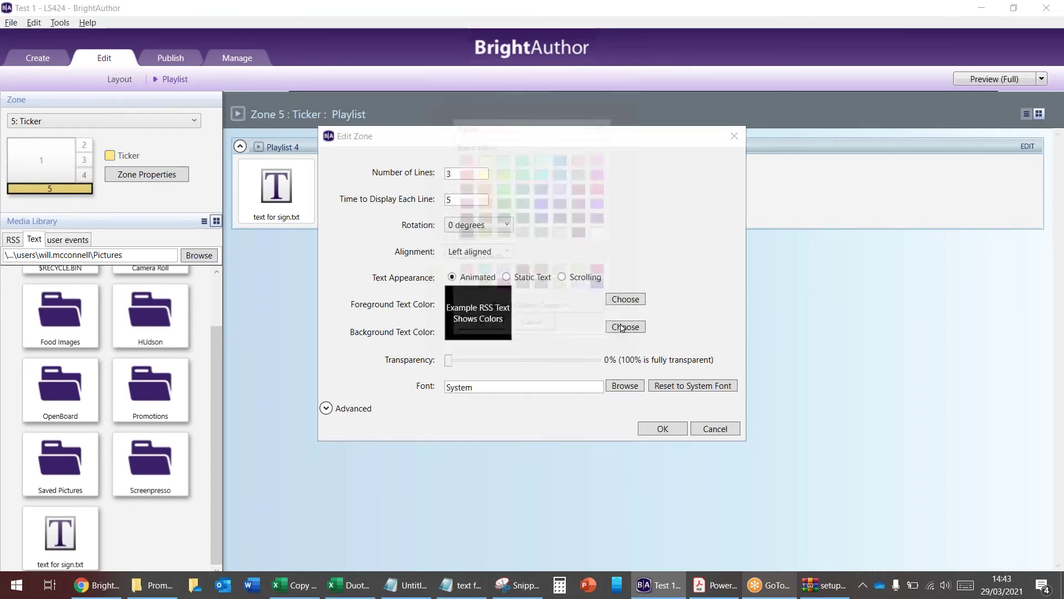
left_click(464, 173)
left_click(491, 327)
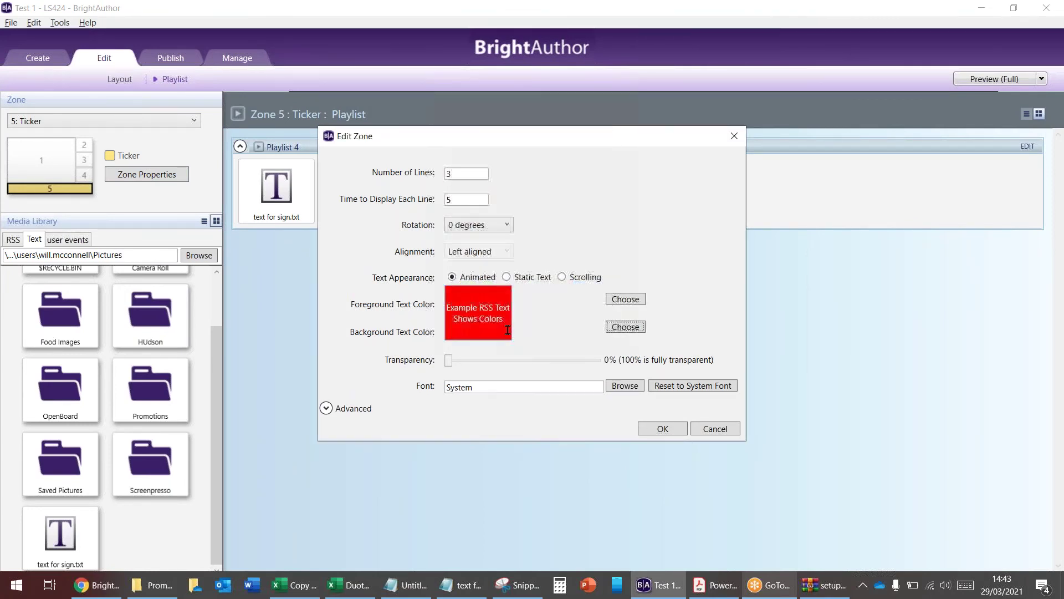
left_click(626, 299)
left_click(464, 232)
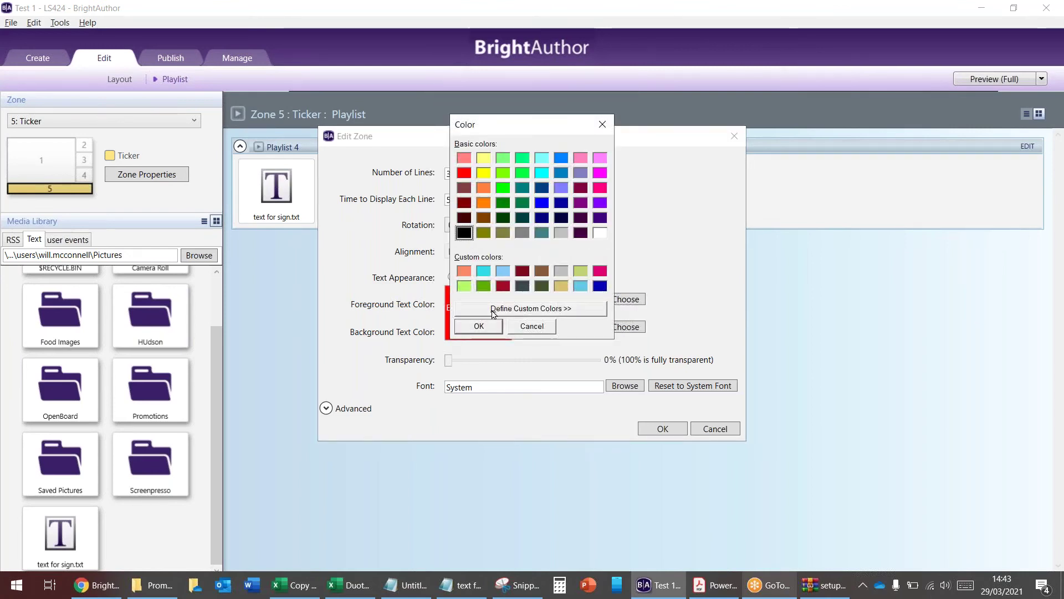
left_click(484, 326)
left_click(626, 299)
left_click(601, 234)
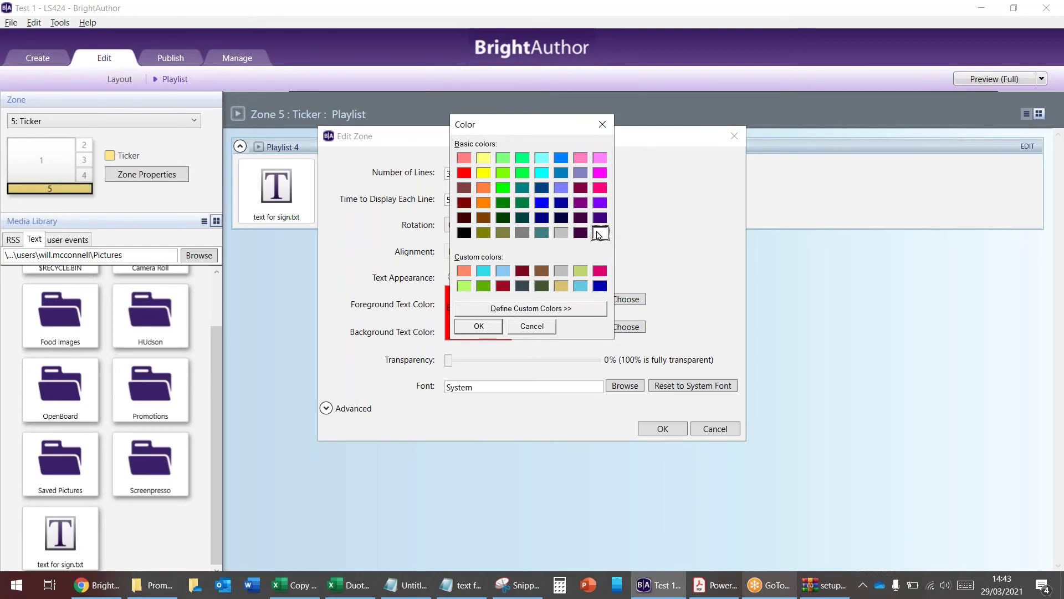
left_click(501, 326)
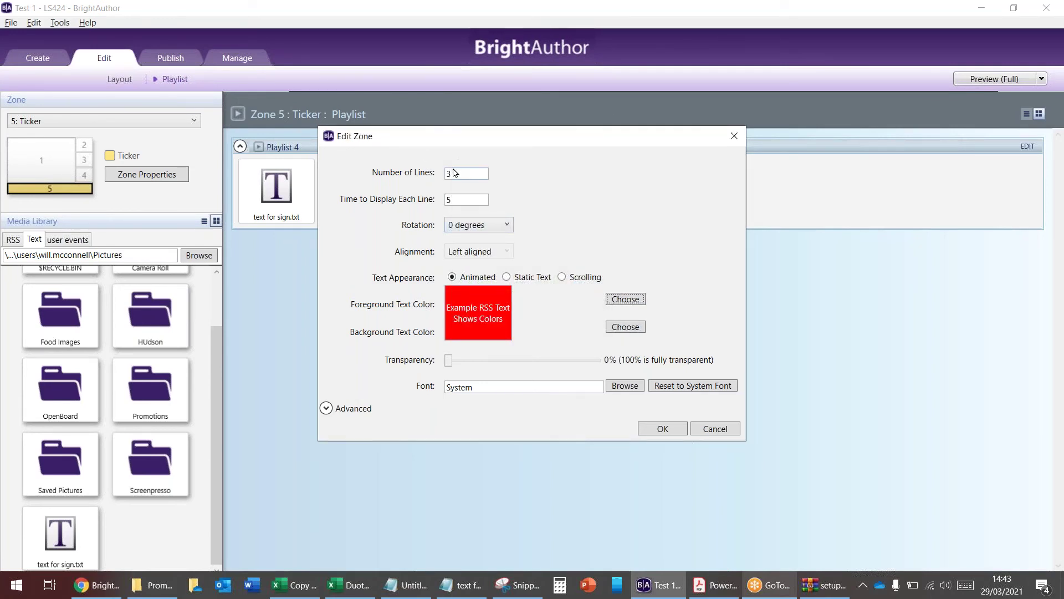
left_click(663, 427)
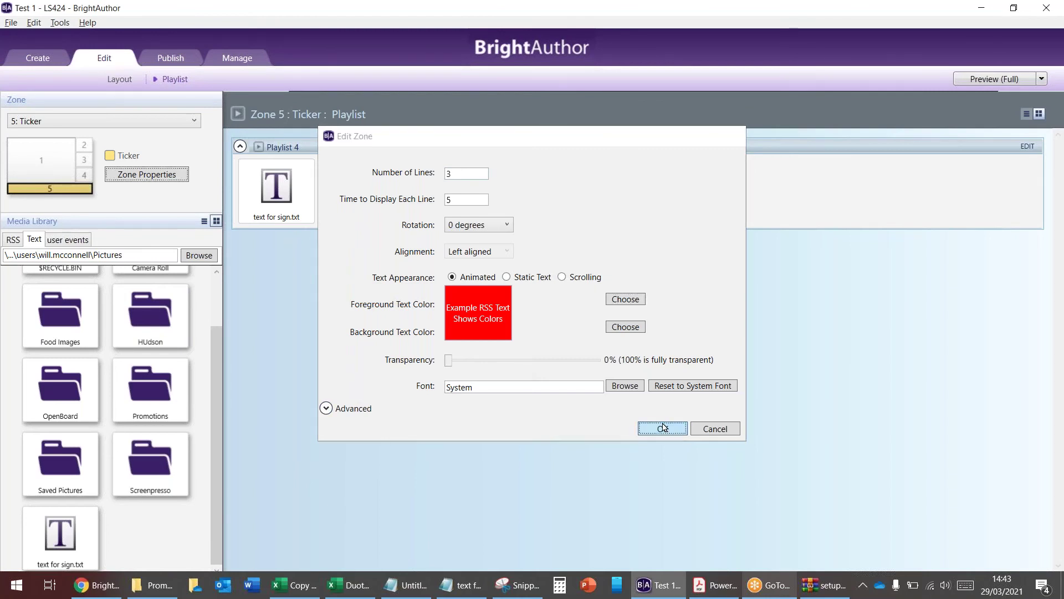
Choose red as zone 2's Clock background, then view the full-screen preview and exit it.
left_click(70, 175)
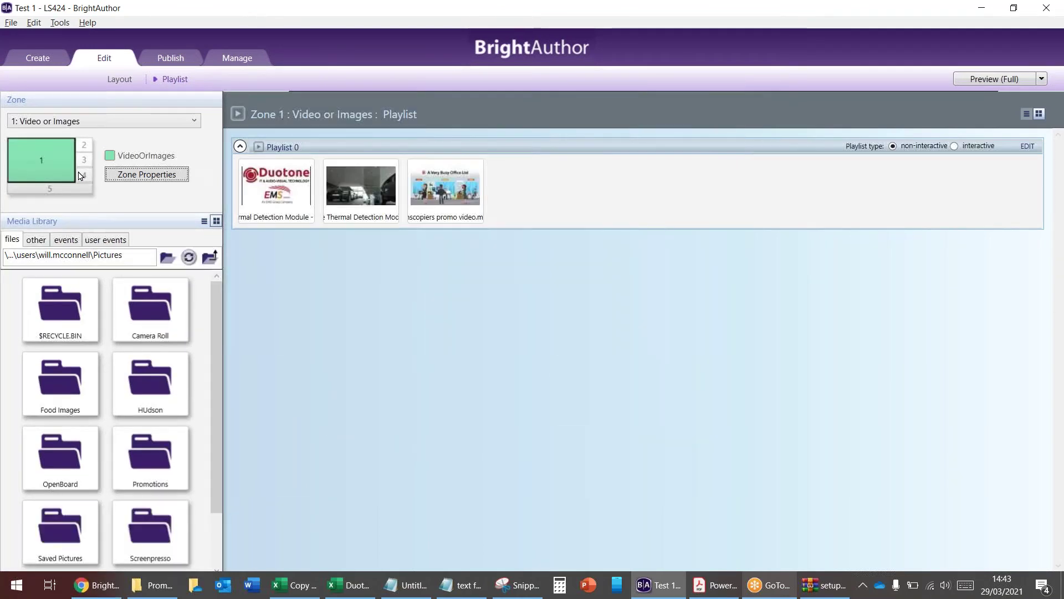
left_click(84, 174)
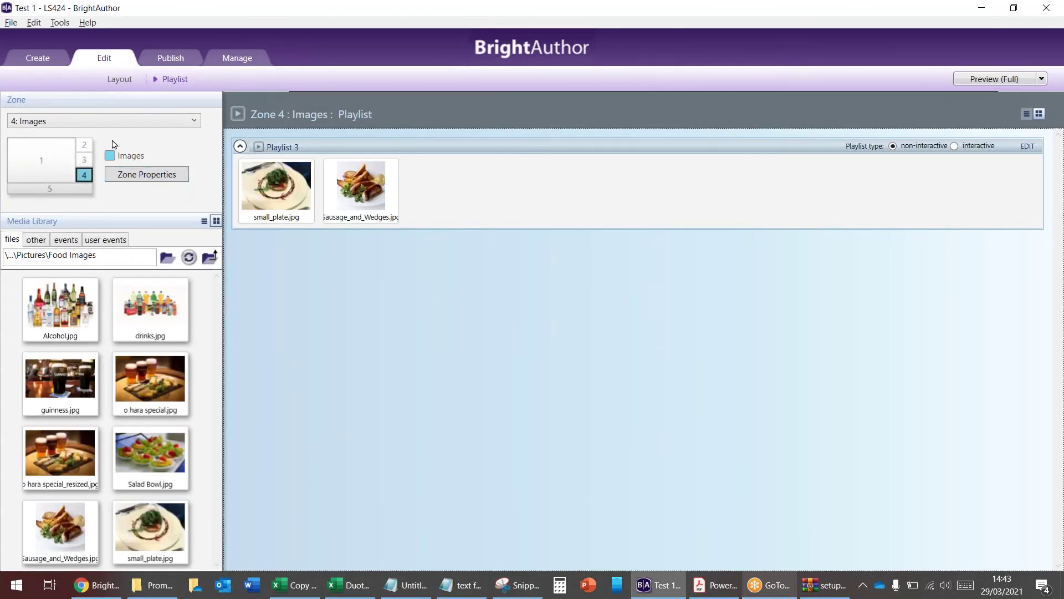
left_click(83, 145)
left_click(134, 175)
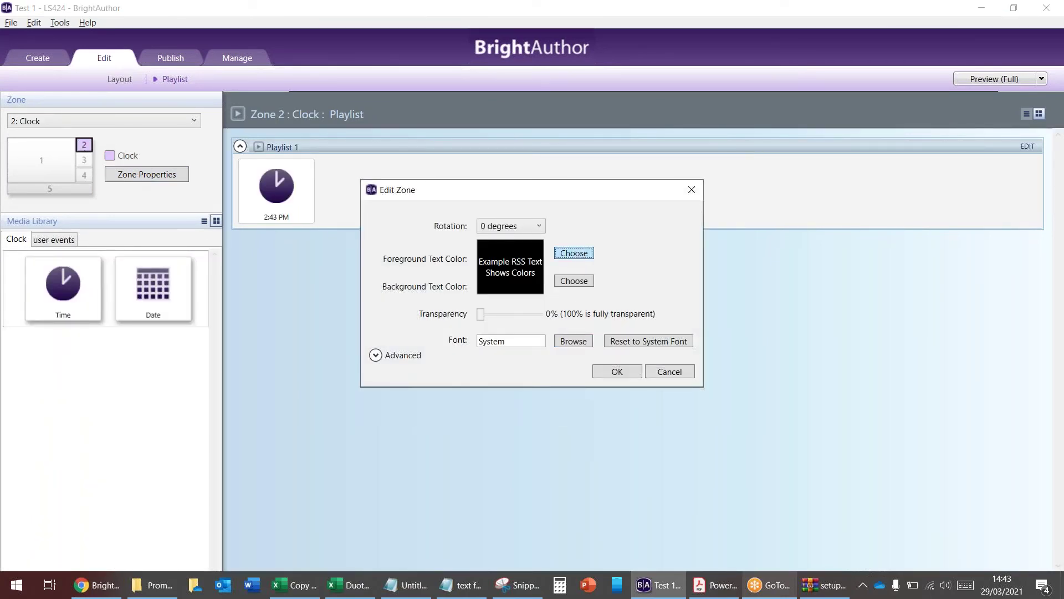
left_click(576, 253)
left_click(603, 124)
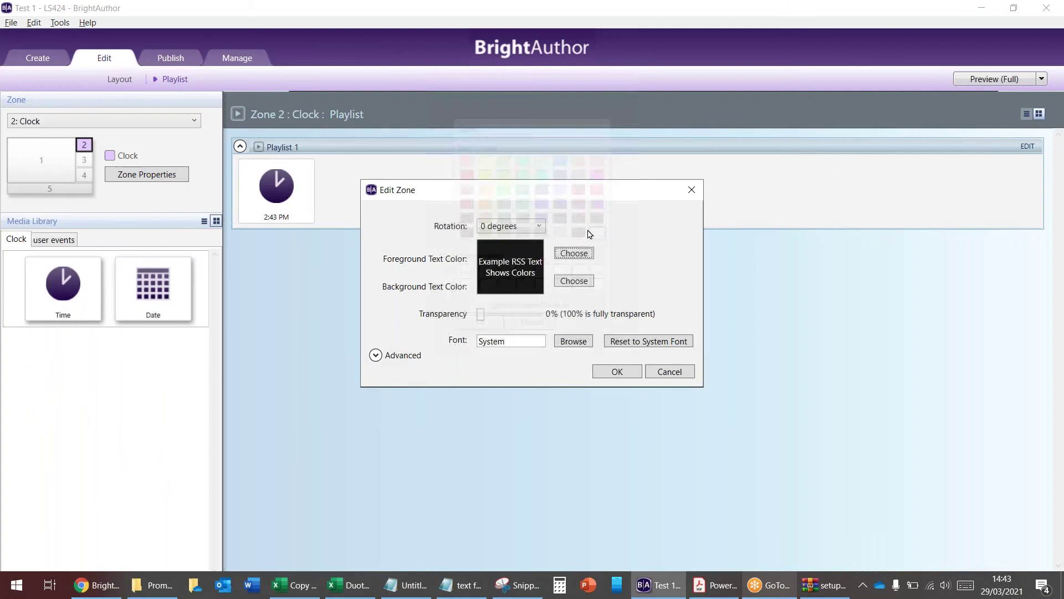
left_click(576, 281)
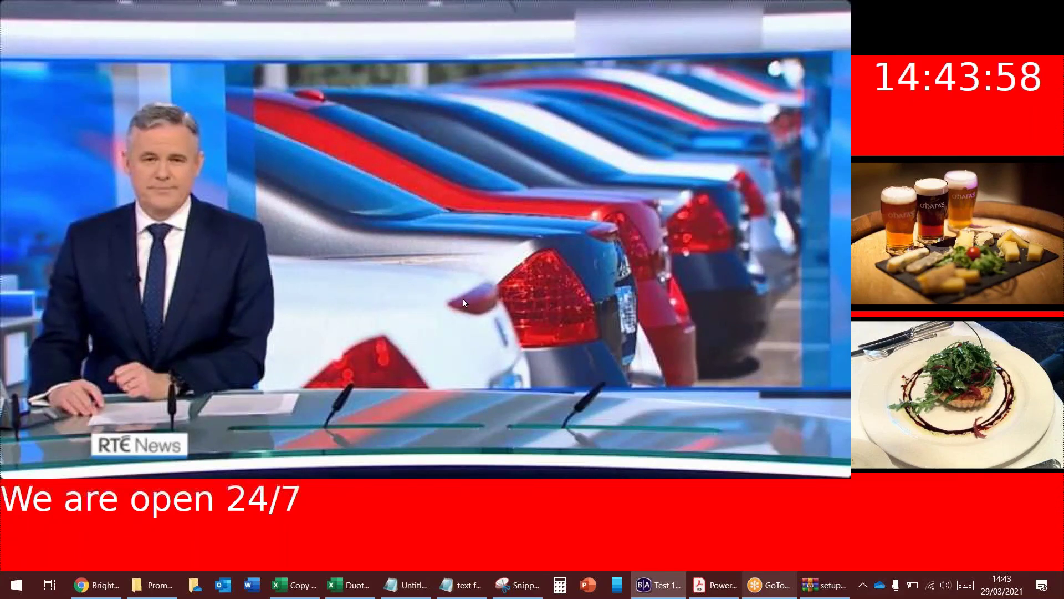
key("Escape")
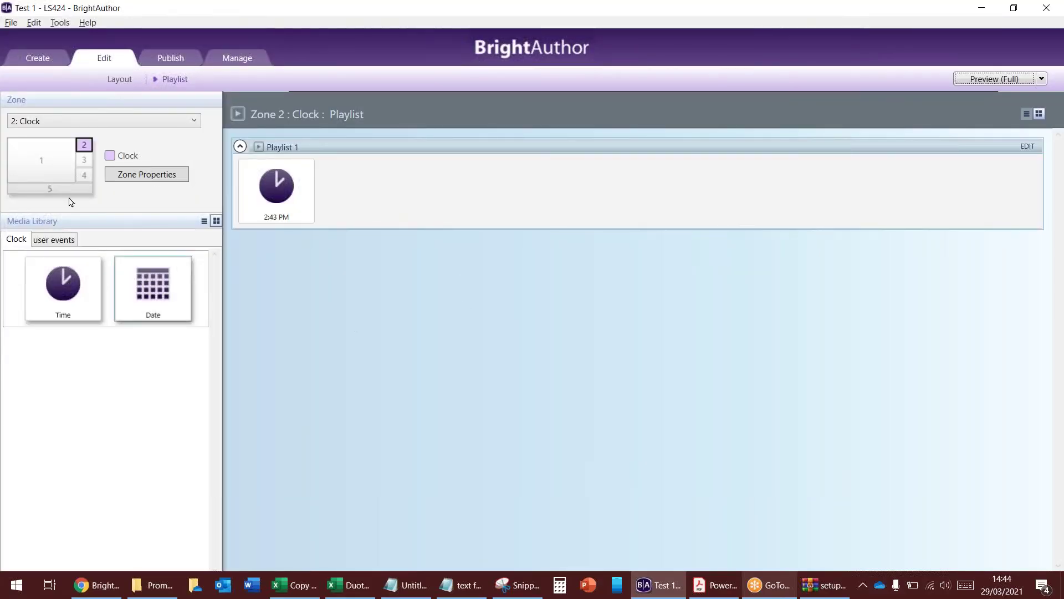
Save the Test 1 presentation as Test 1.bpf.
left_click(41, 164)
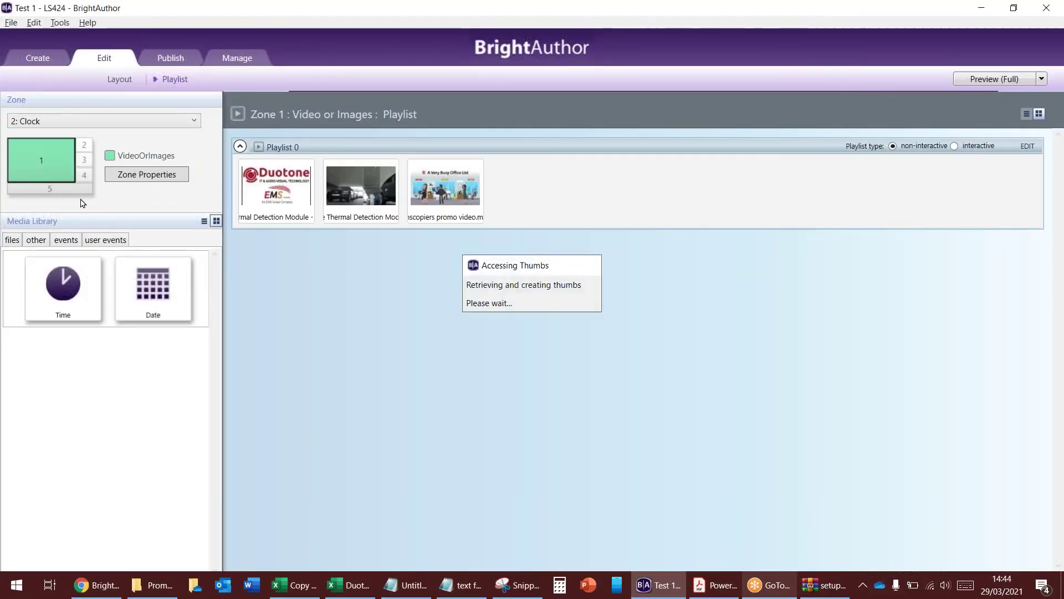
left_click(84, 160)
left_click(41, 160)
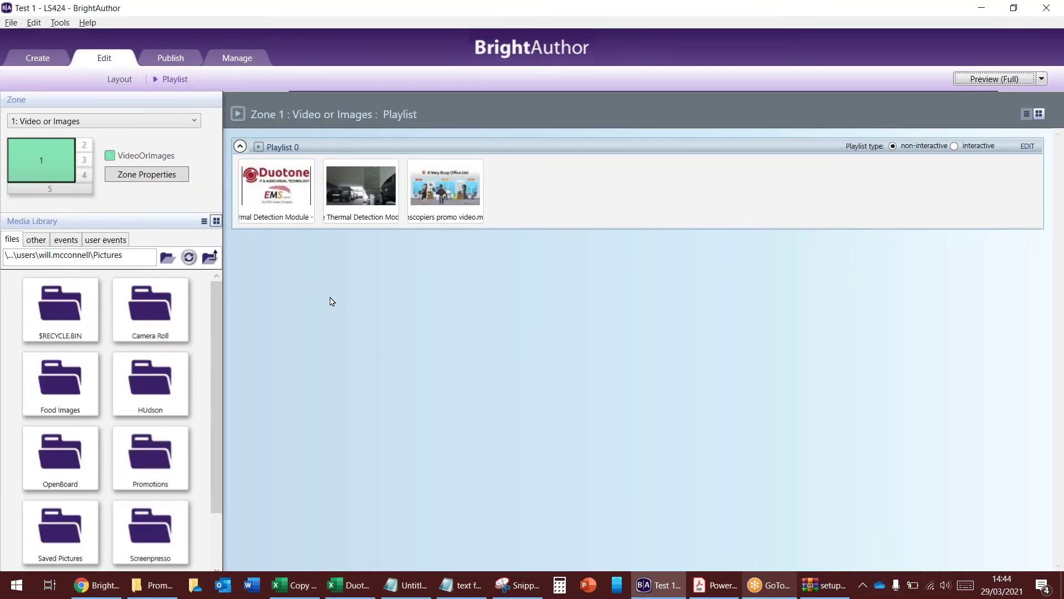
left_click(11, 23)
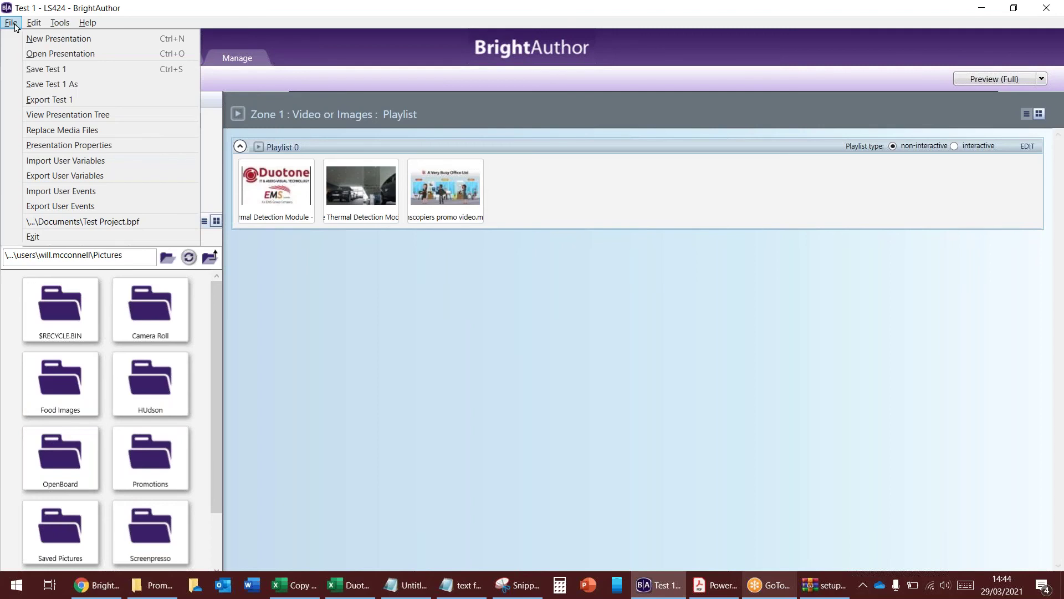
left_click(78, 72)
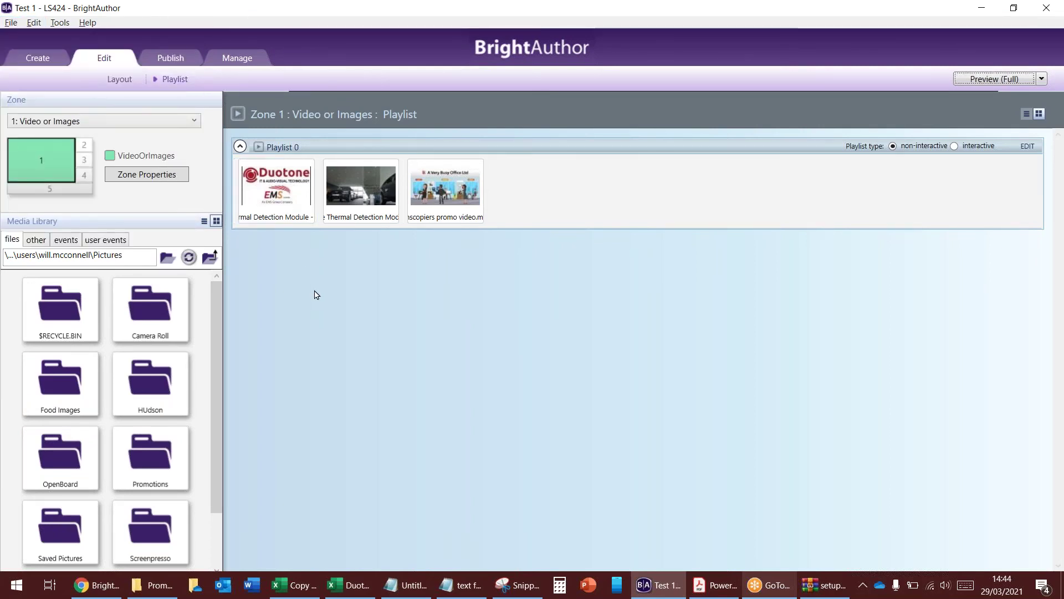
Switch to the Publish tab to view Test 1's schedule.
left_click(11, 23)
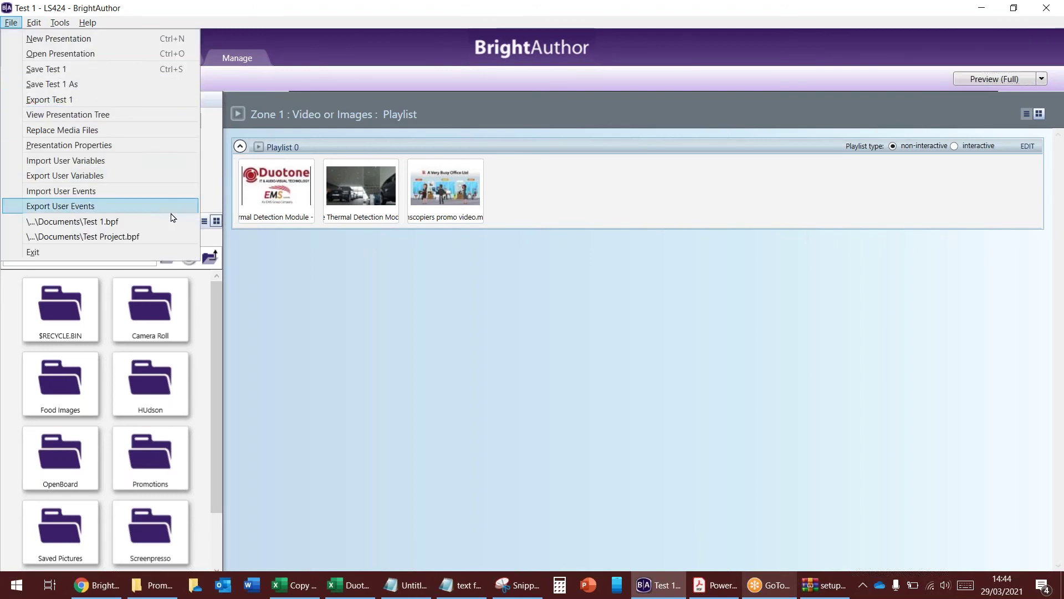
left_click(344, 284)
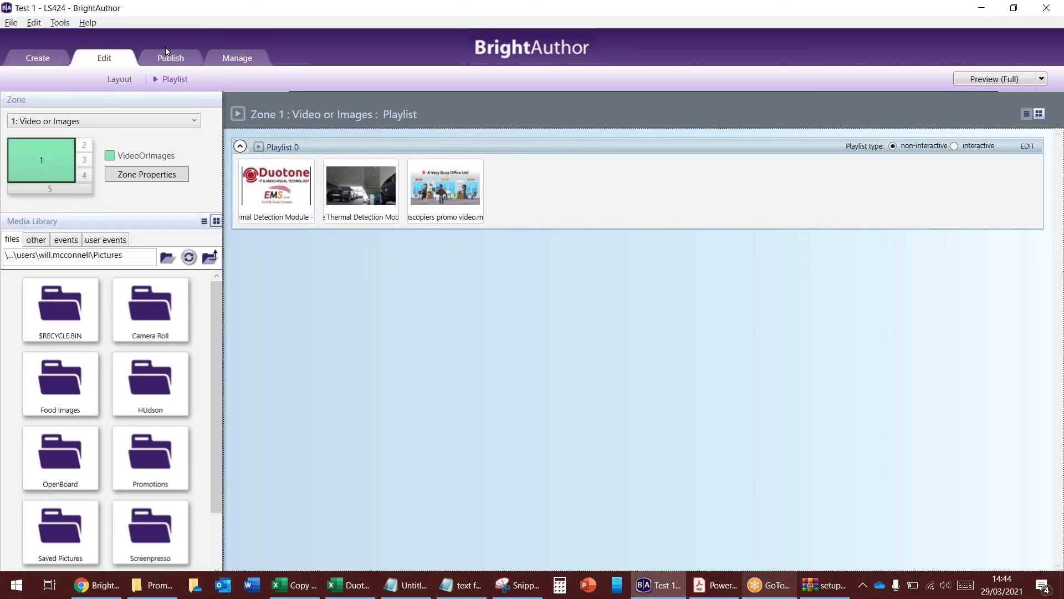
left_click(179, 59)
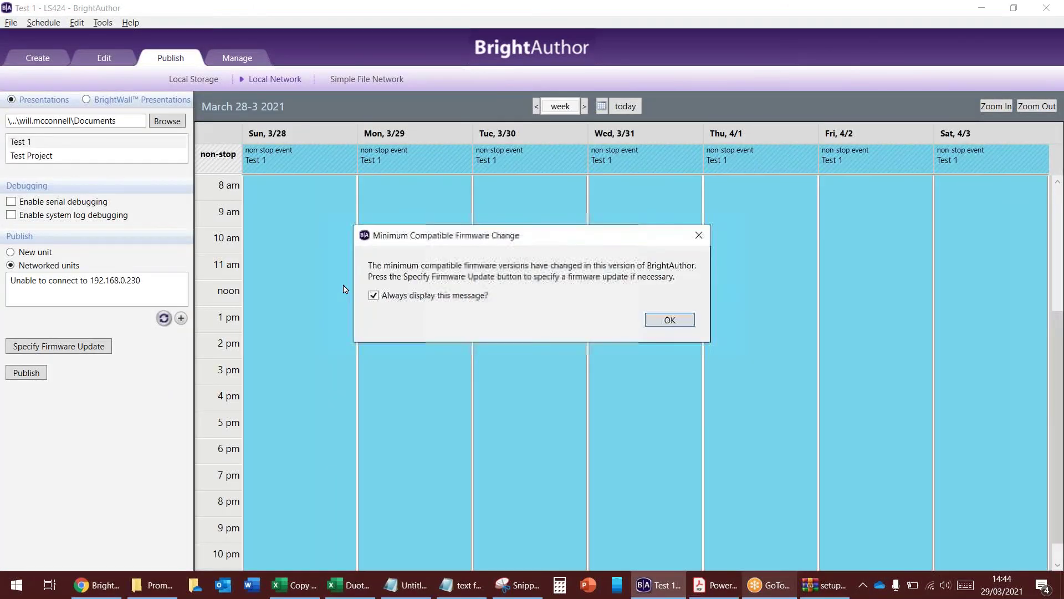
Dismiss the firmware notice, publish Test 1 to unit 192.168.0.230, and close the resulting error.
left_click(669, 321)
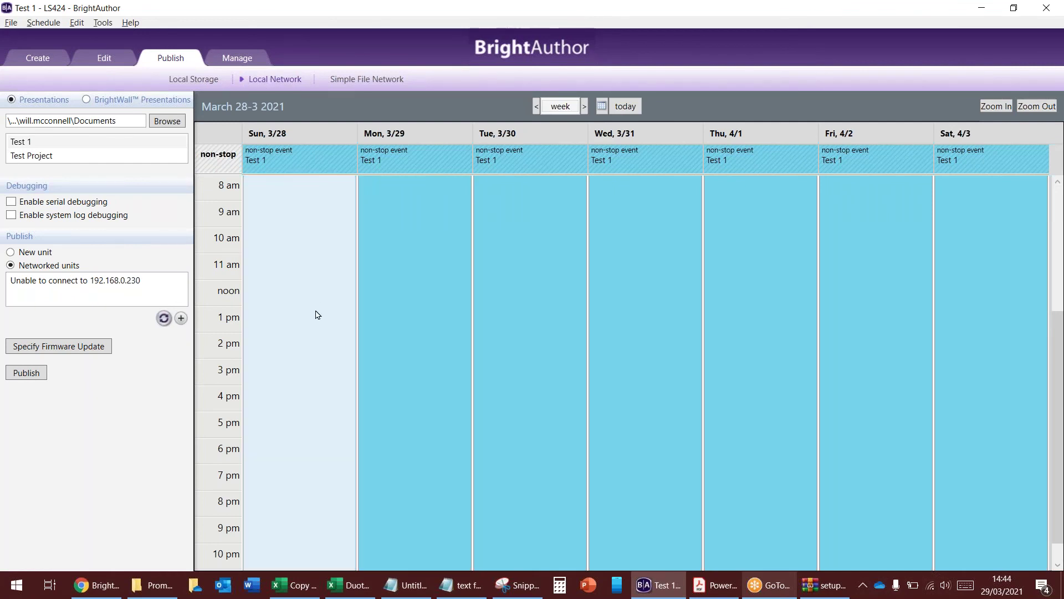
left_click(78, 288)
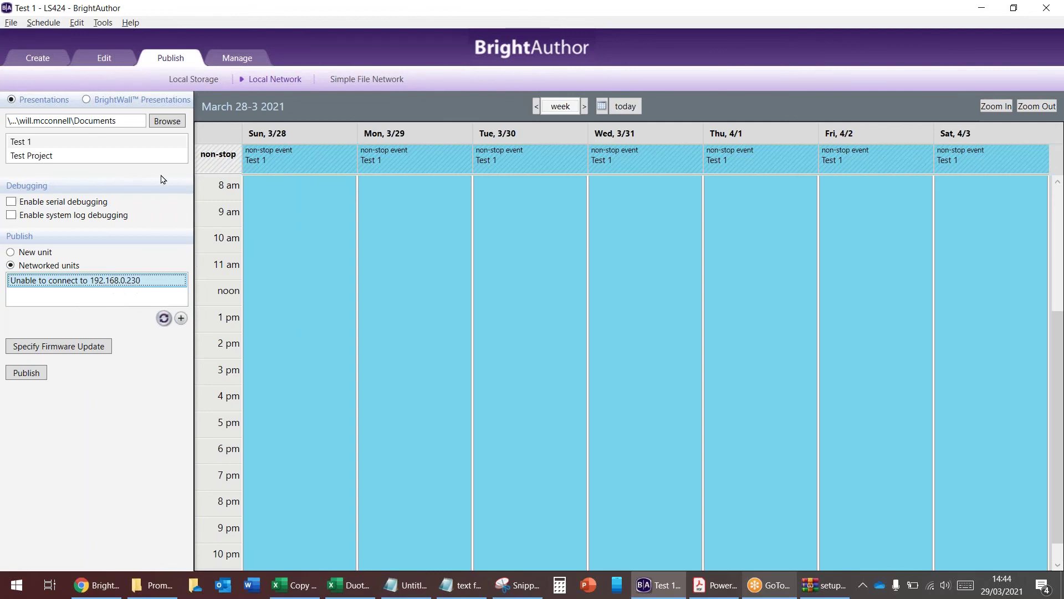
left_click(37, 380)
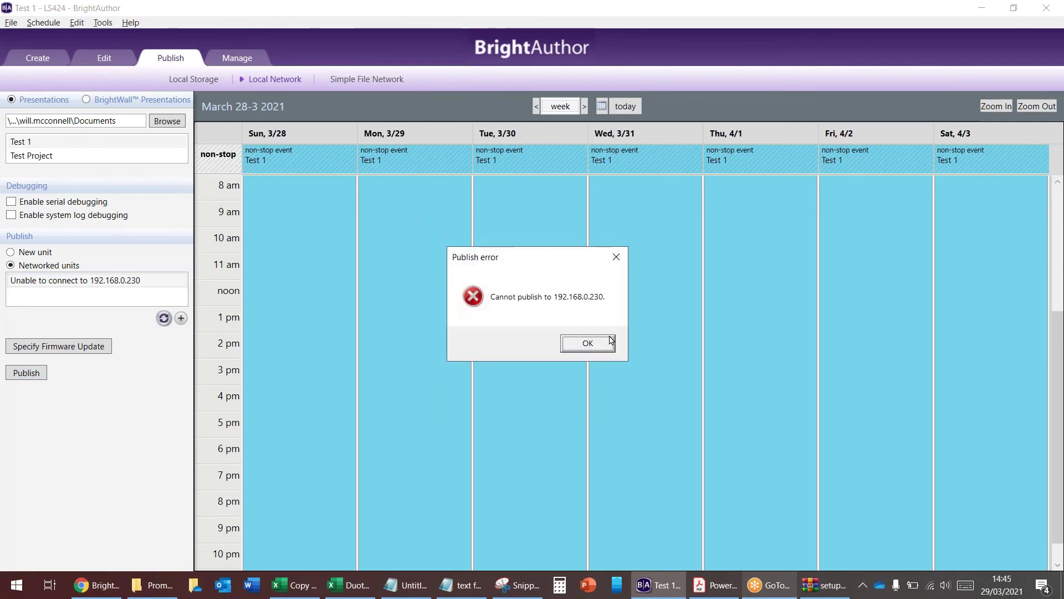
left_click(616, 254)
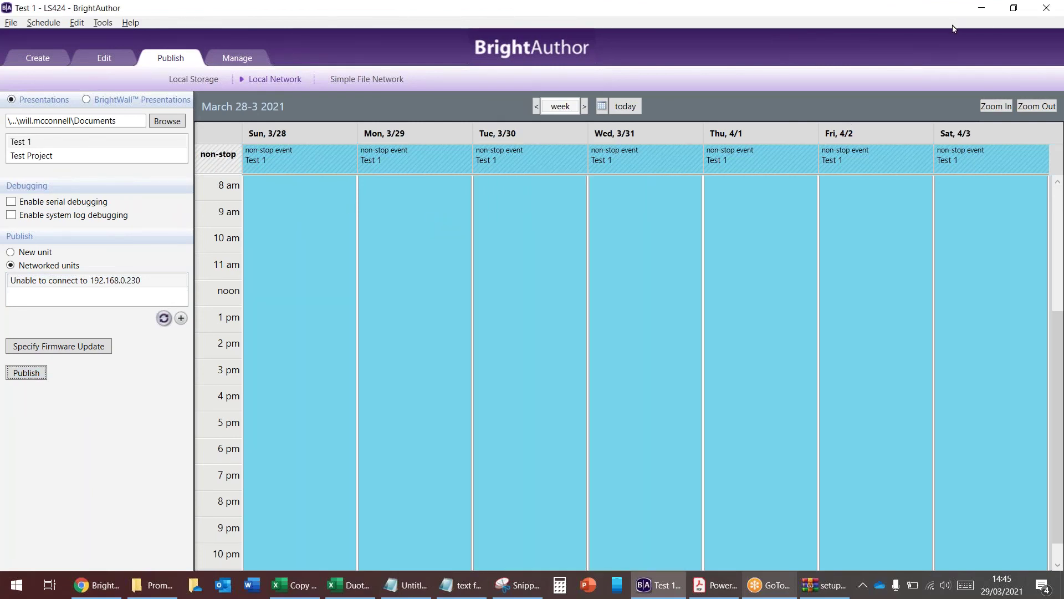